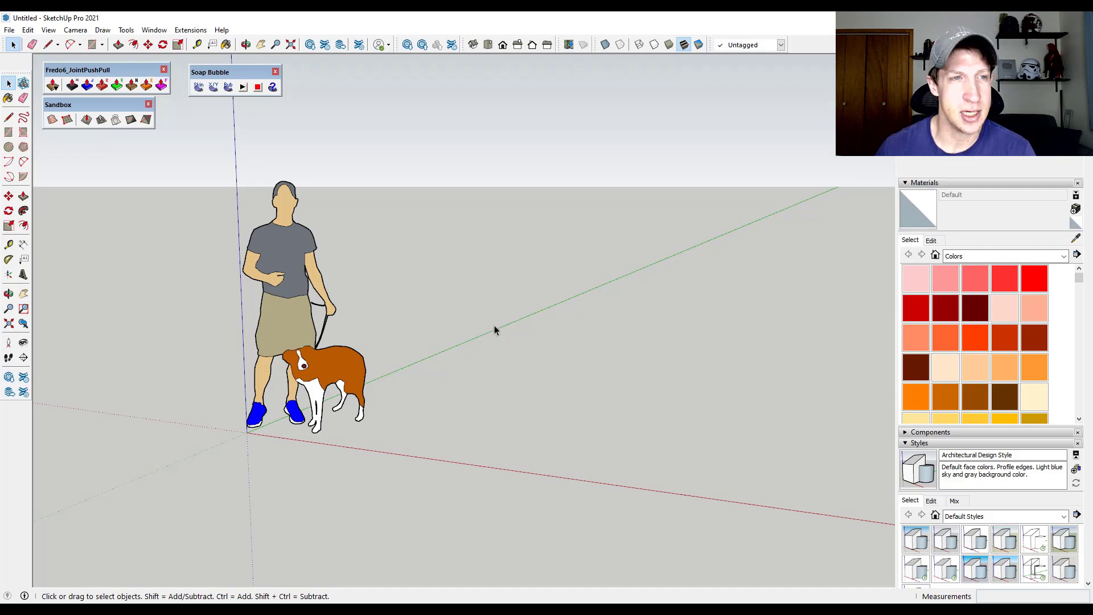
Step: Draw two connected tangent arcs on the ground beside the scale figure to form an S-shaped path edge
middle_drag(419, 376, 520, 399)
scroll(442, 389, down, 5)
key(a)
click(560, 403)
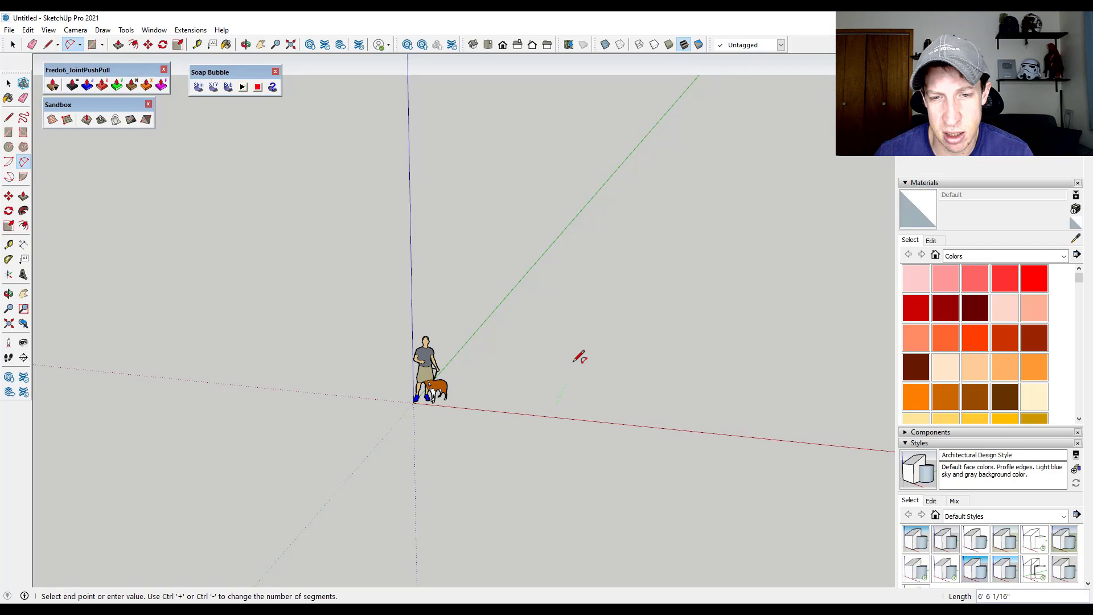
click(599, 310)
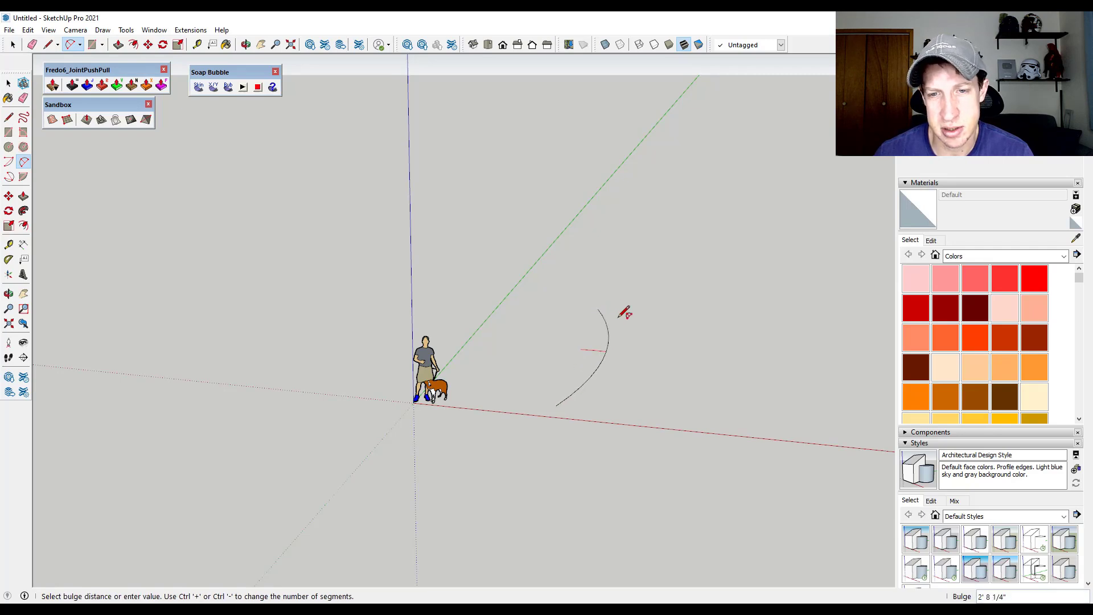
click(624, 312)
click(598, 309)
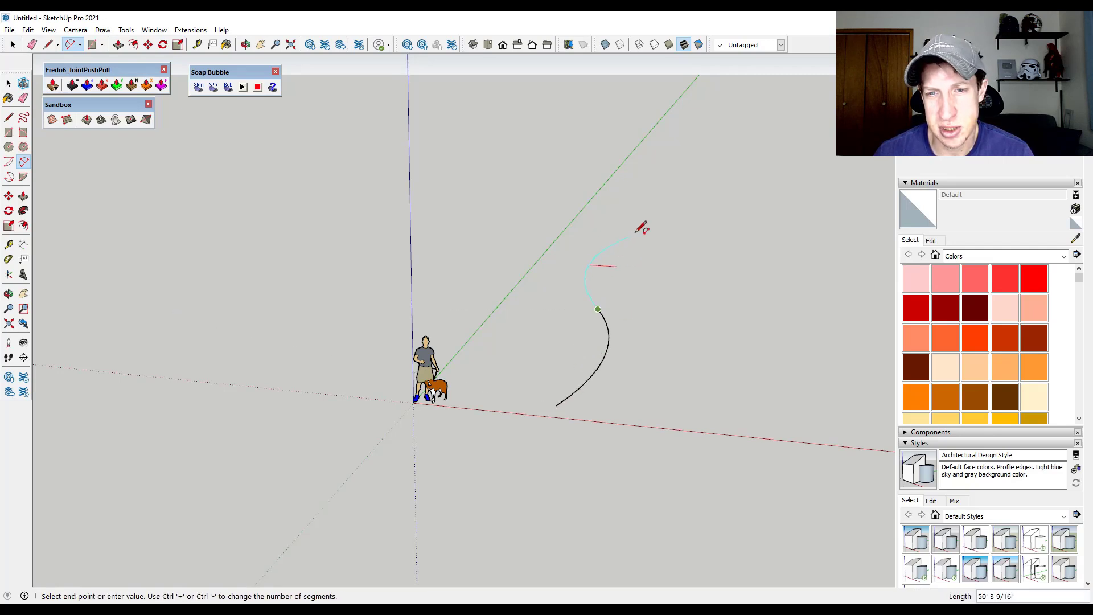
double_click(652, 208)
Step: Extend the S-shaped curve from its far end with a third, longer arc tangent to the previous one
scroll(718, 182, up, 3)
click(592, 231)
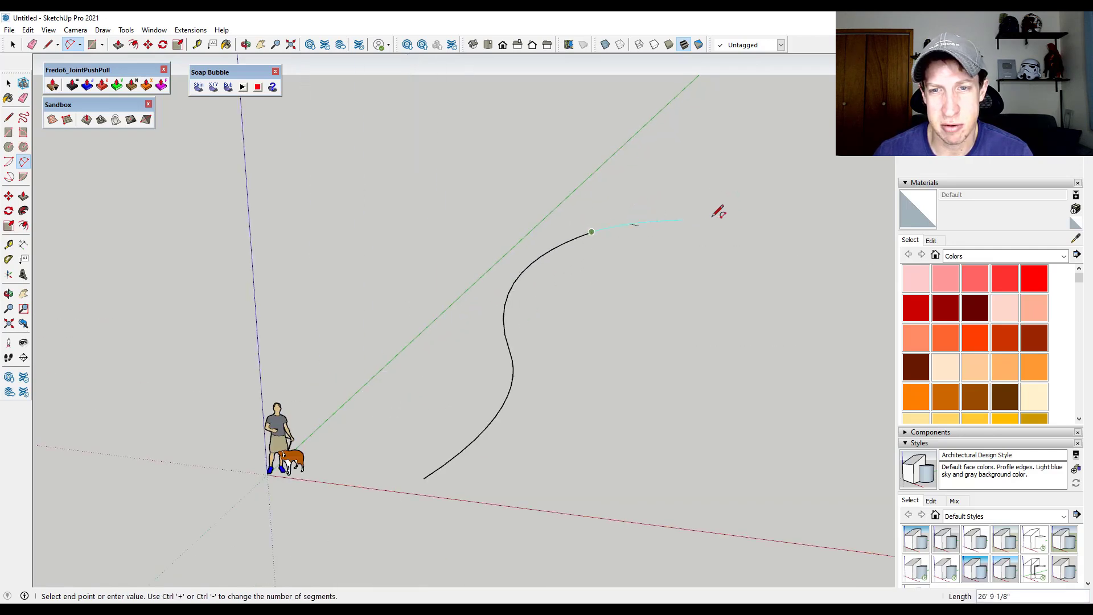
click(872, 252)
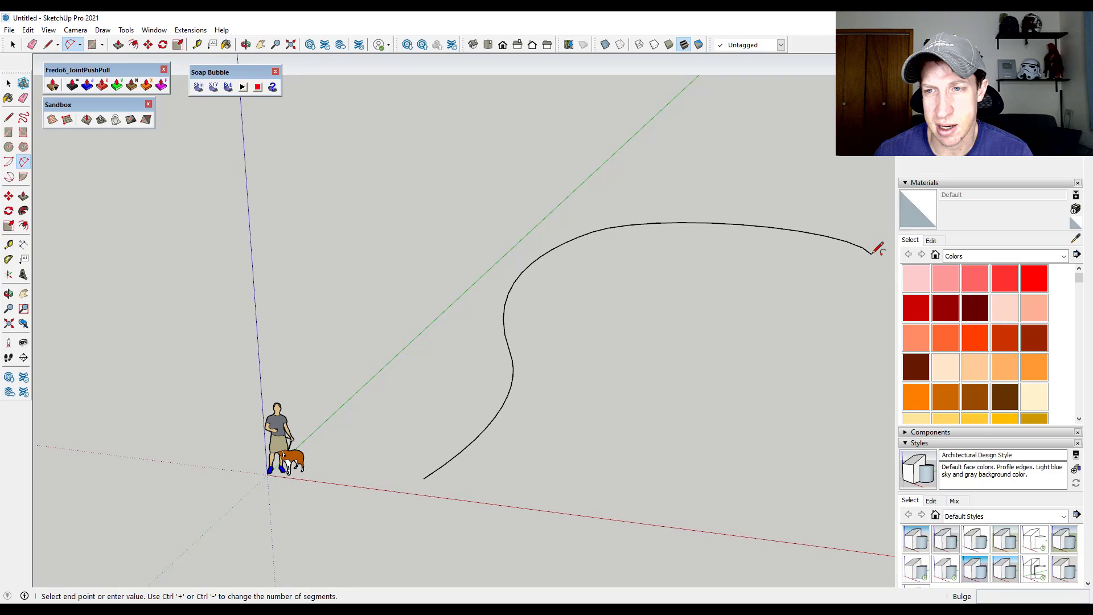
click(877, 250)
scroll(741, 251, down, 4)
click(802, 249)
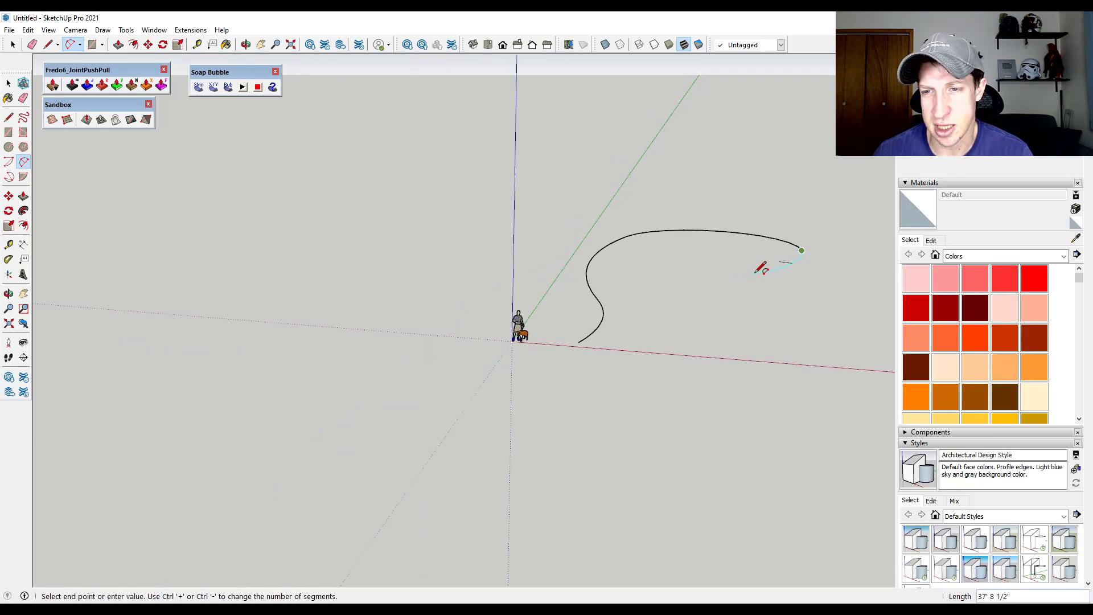
key(space)
Step: Select the whole curve and offset it inward by about 20' 8" to form the path's second edge
middle_drag(800, 264, 598, 296)
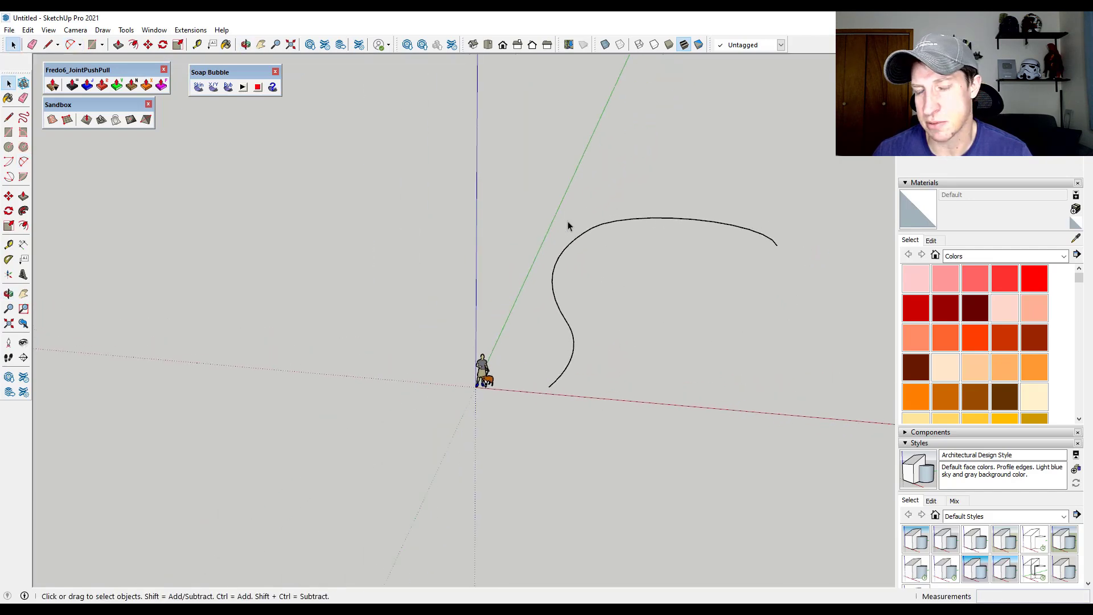
drag(526, 179, 849, 431)
middle_drag(772, 233, 547, 281)
key(f)
click(518, 271)
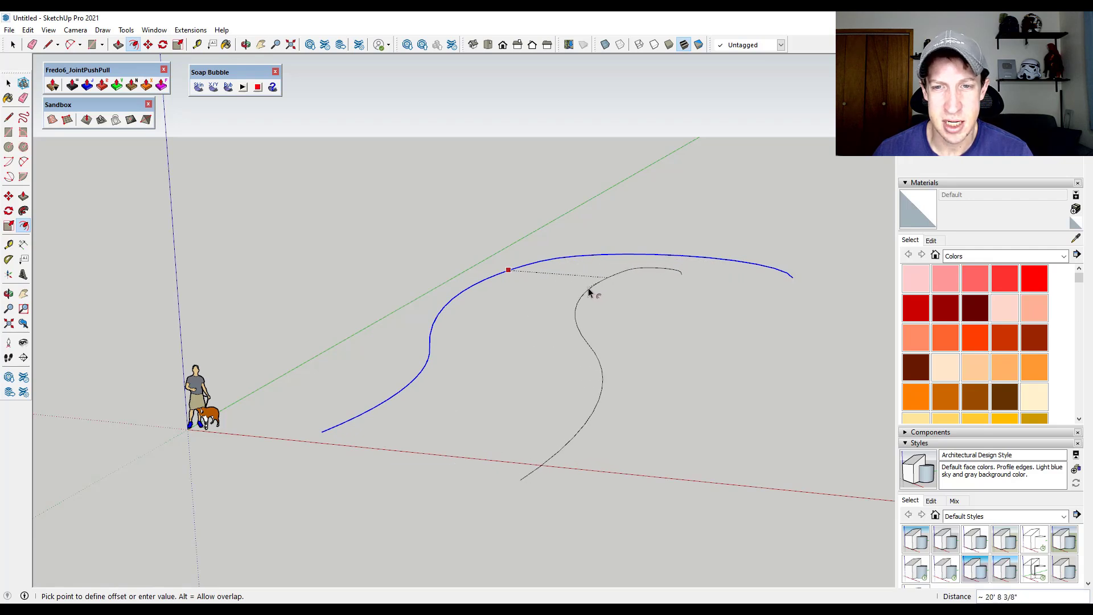
click(589, 291)
middle_drag(649, 288, 510, 451)
key(space)
Step: Close both open ends between the two curves with rounded arcs so the outline becomes one face
key(a)
click(515, 442)
click(565, 461)
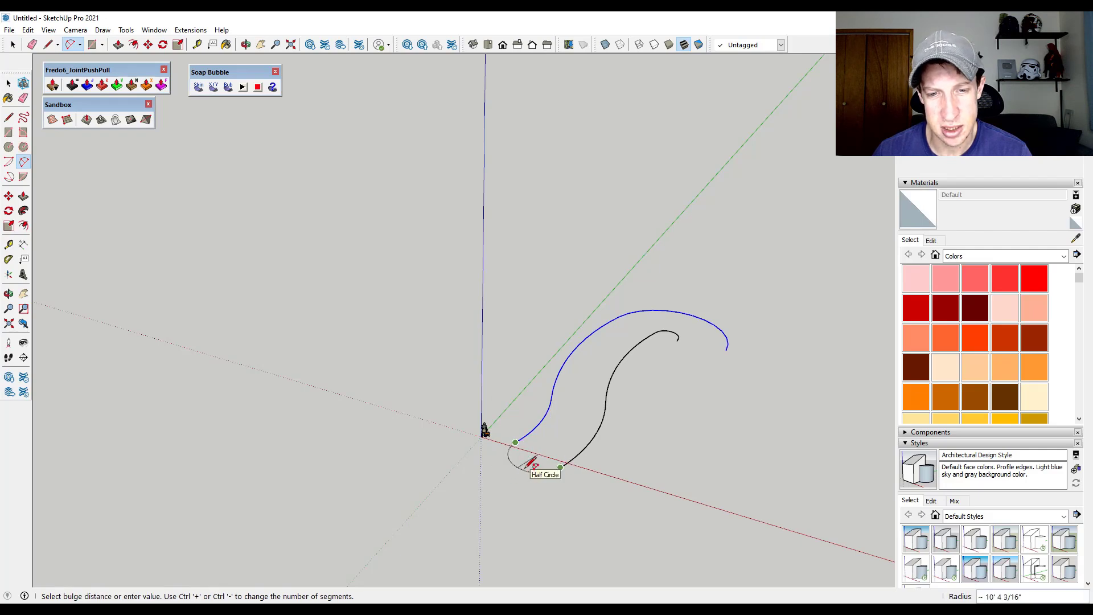
click(516, 454)
middle_drag(513, 452, 557, 403)
key(space)
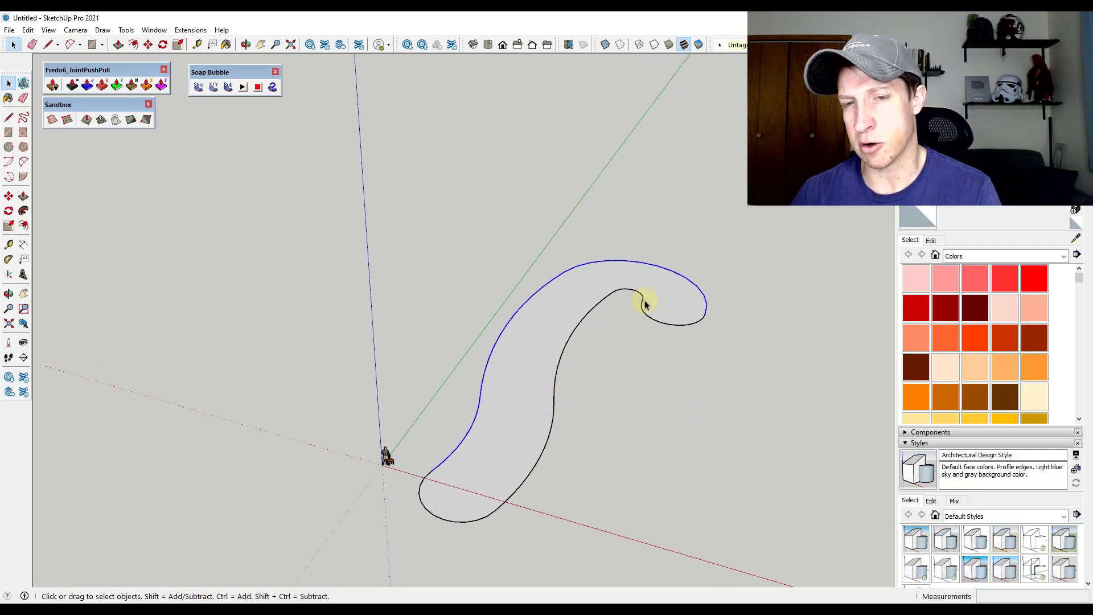
Step: Copy the complete path face with its edges along the red axis, clear of the original
middle_drag(725, 385, 637, 385)
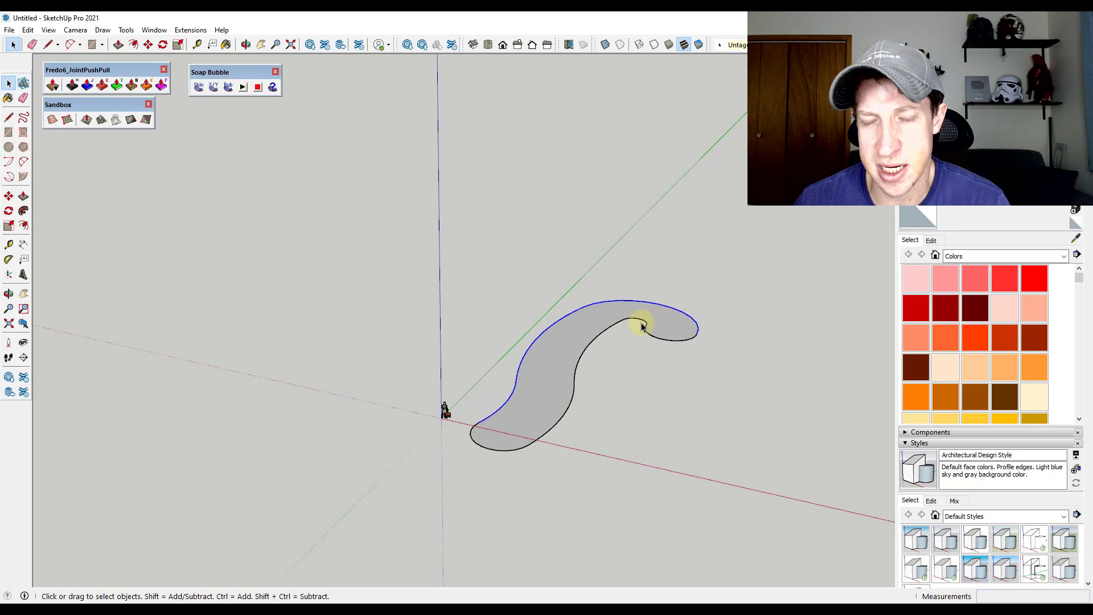
middle_drag(641, 325, 541, 406)
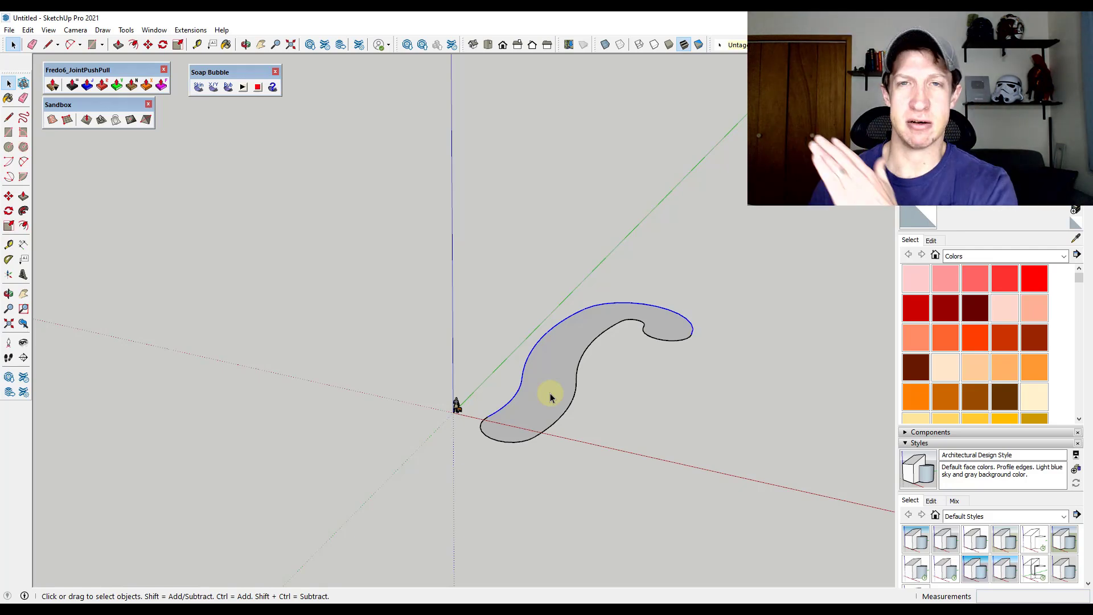
scroll(554, 368, down, 3)
double_click(553, 368)
key(m)
key(ctrl)
click(553, 367)
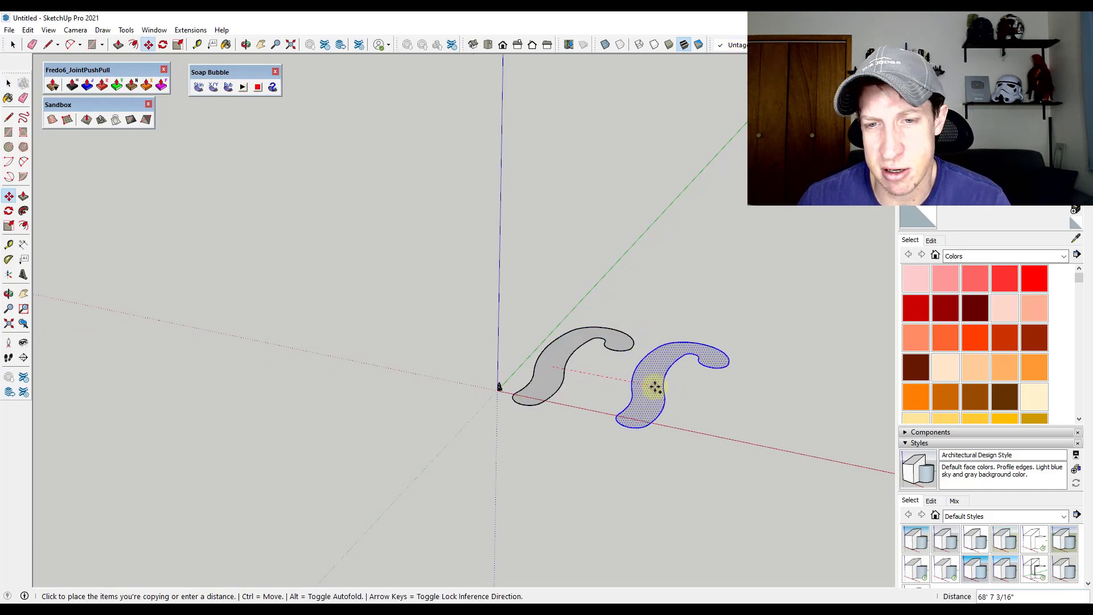
click(734, 398)
scroll(804, 428, up, 1)
middle_drag(804, 427, 649, 352)
key(space)
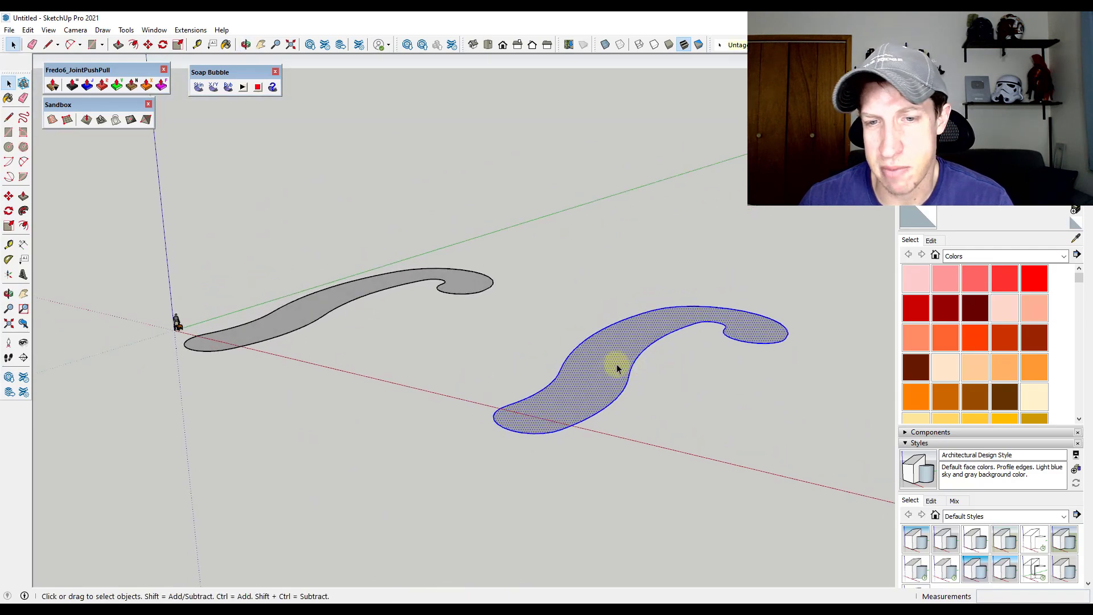
middle_drag(599, 371, 595, 393)
click(609, 268)
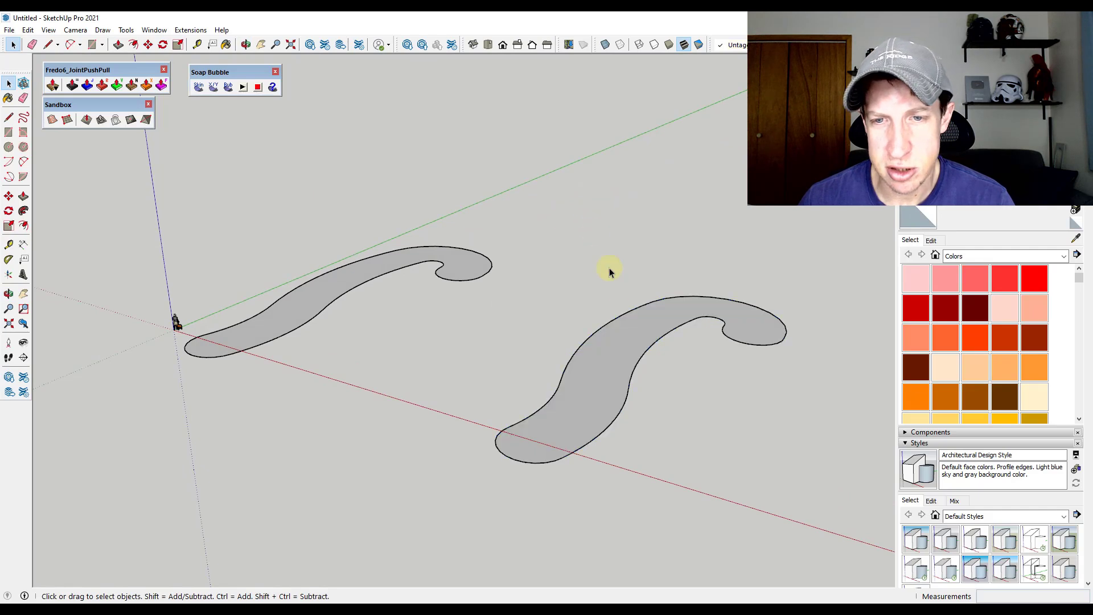
Step: Use Smoove with a 50' radius on the copied path to raise its hooked end and reshape its wide end
click(86, 119)
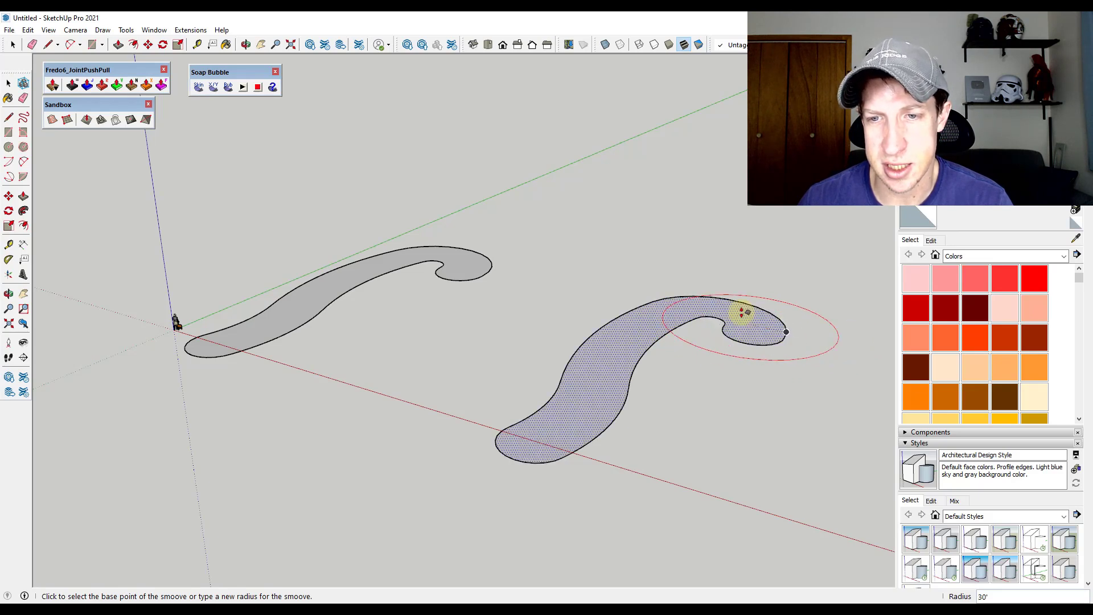
text(50')
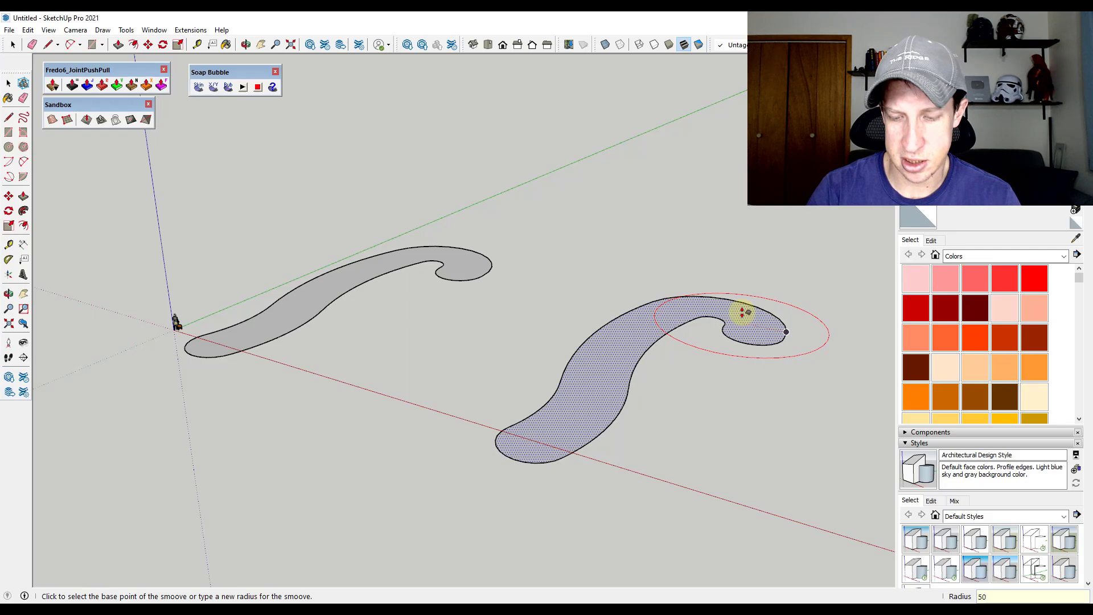
click(722, 312)
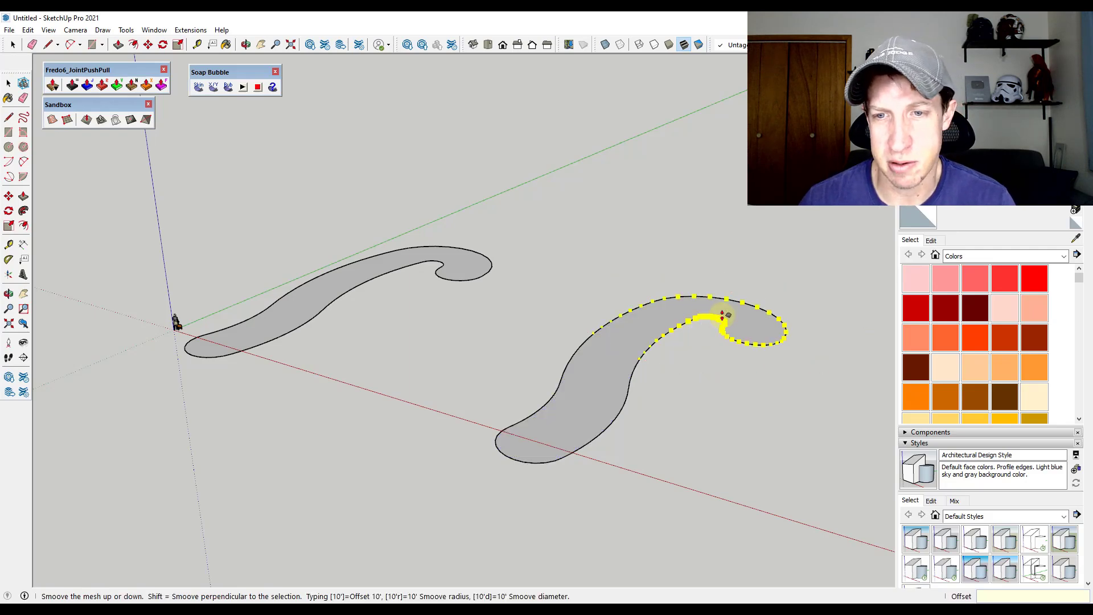
click(723, 293)
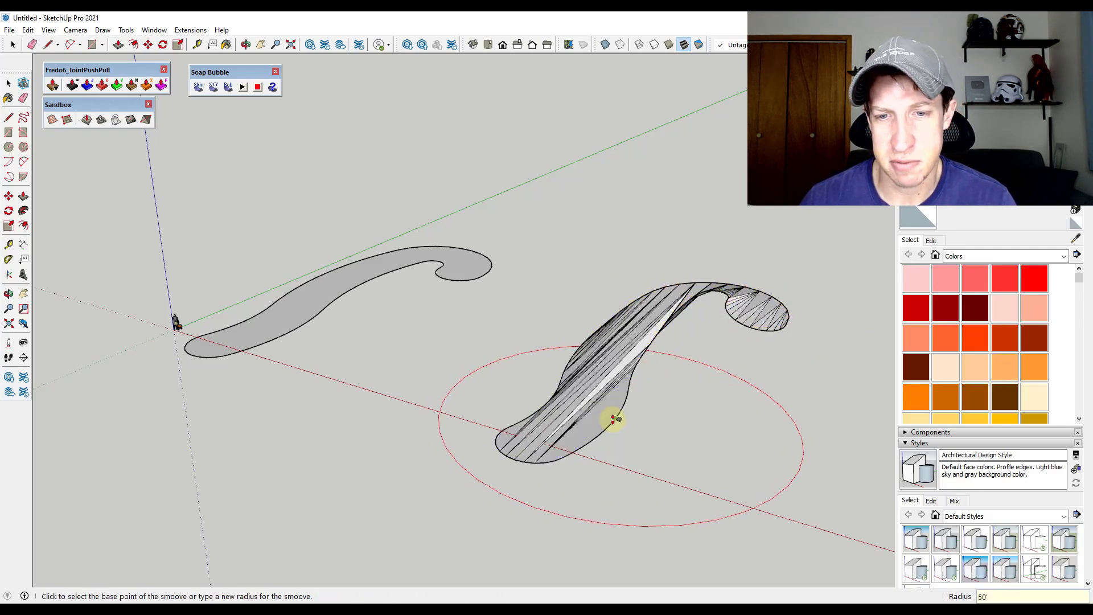
click(602, 454)
click(595, 449)
Step: Examine the triangulation of the smooved path copy from several angles
middle_drag(595, 449, 679, 363)
scroll(598, 435, up, 6)
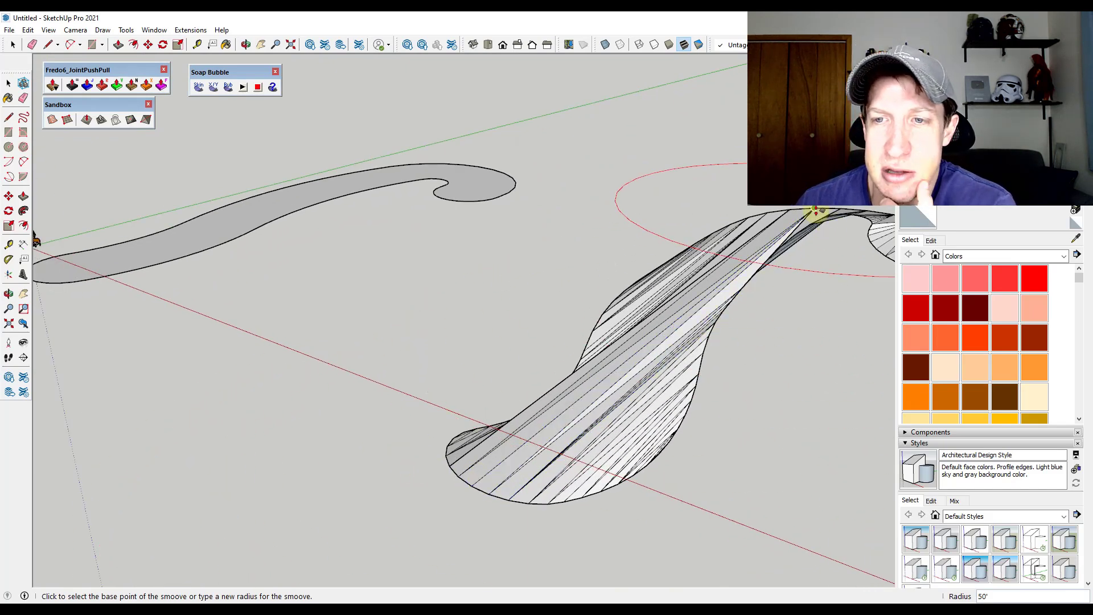
middle_drag(496, 488, 658, 500)
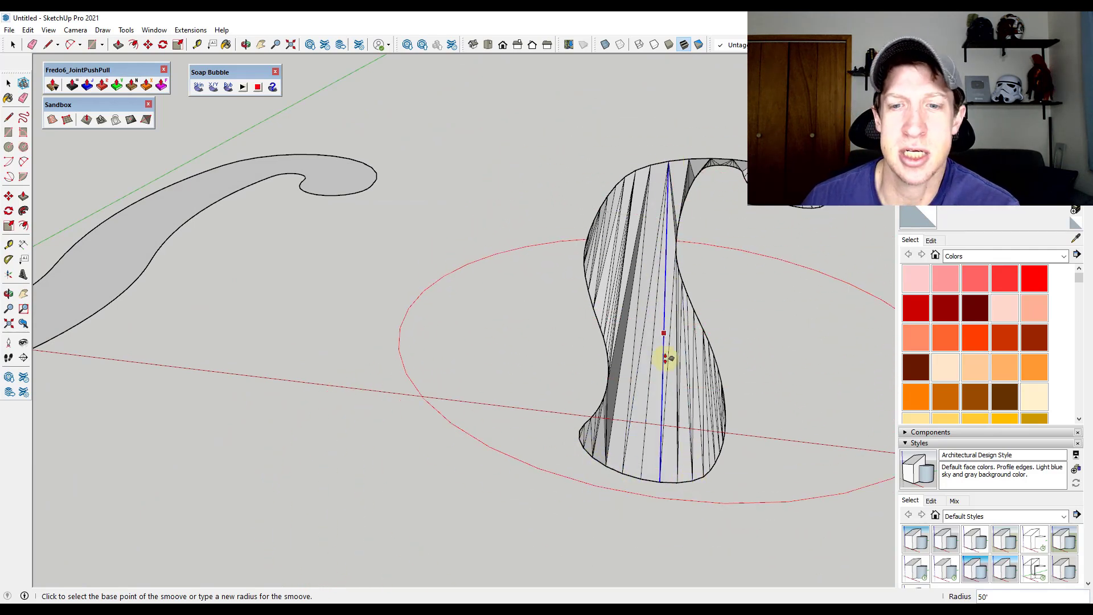
scroll(624, 449, down, 3)
scroll(623, 448, up, 3)
middle_drag(634, 478, 549, 410)
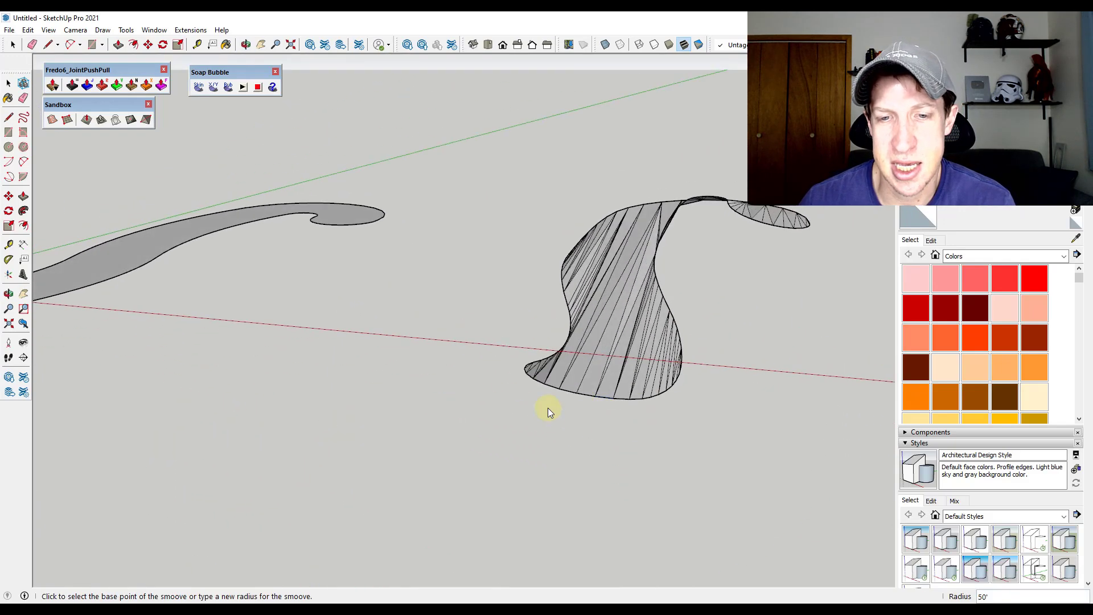
key(space)
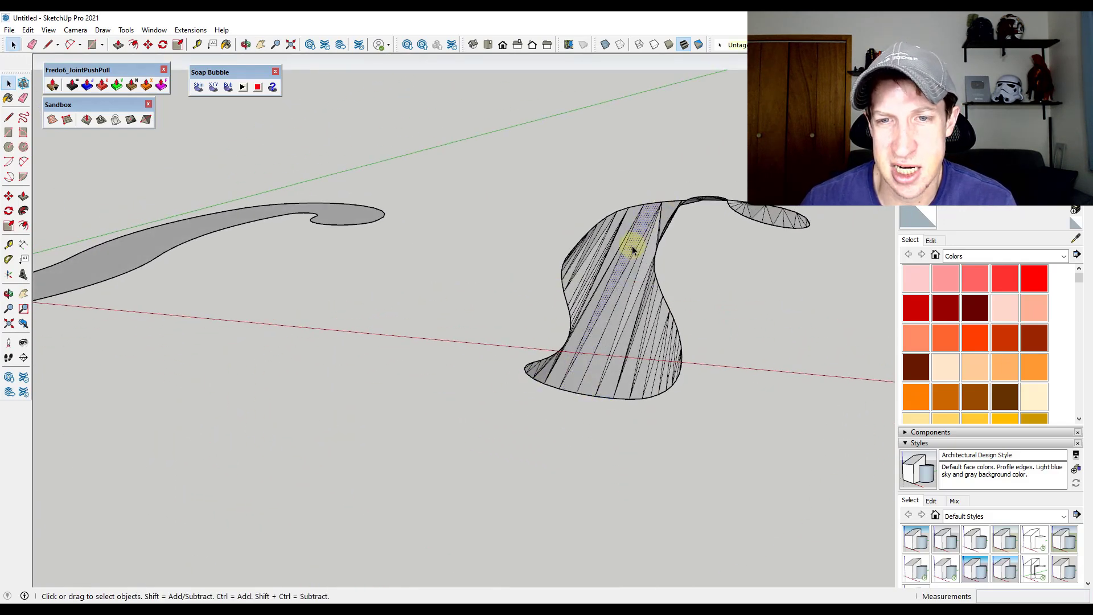
scroll(646, 222, down, 2)
scroll(677, 276, down, 4)
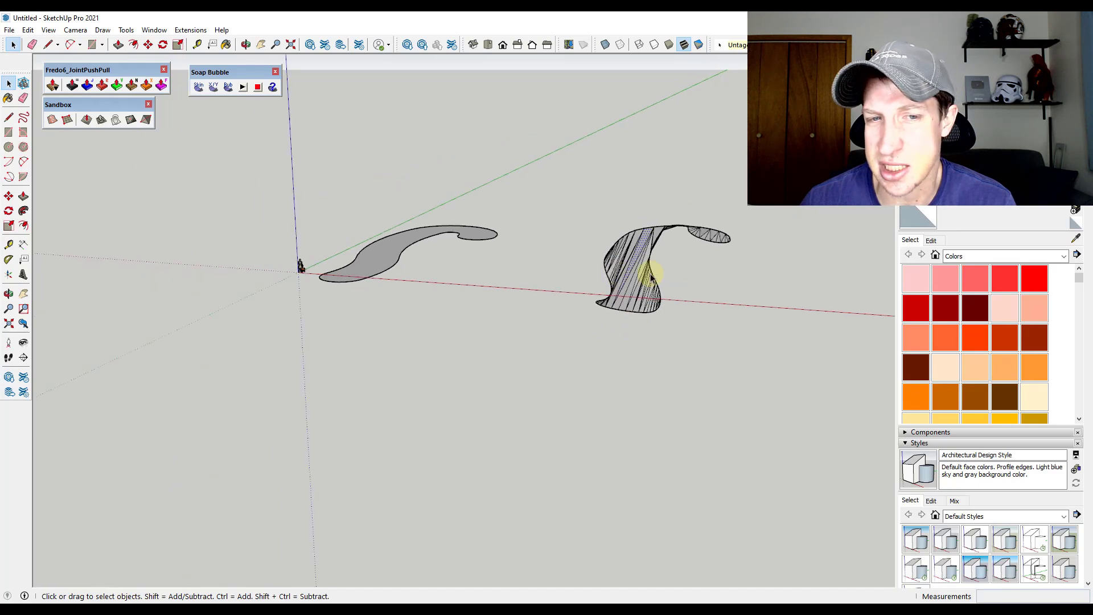
middle_drag(649, 270, 741, 338)
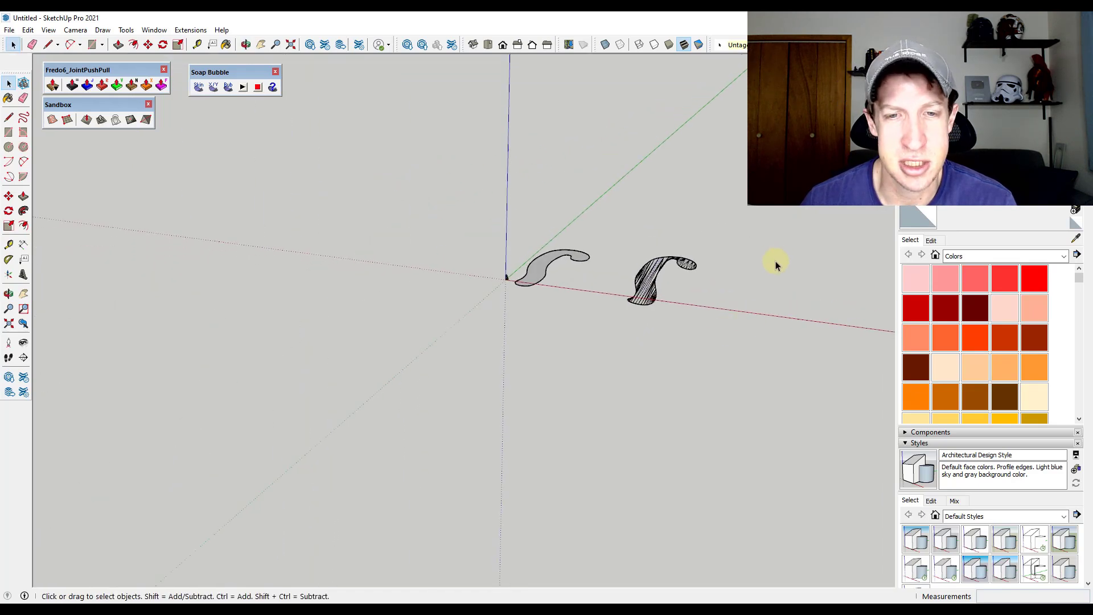
Step: Make another copy of the original flat path along the red axis, beyond the smooved version
scroll(618, 258, down, 2)
key(m)
click(547, 265)
key(ctrl)
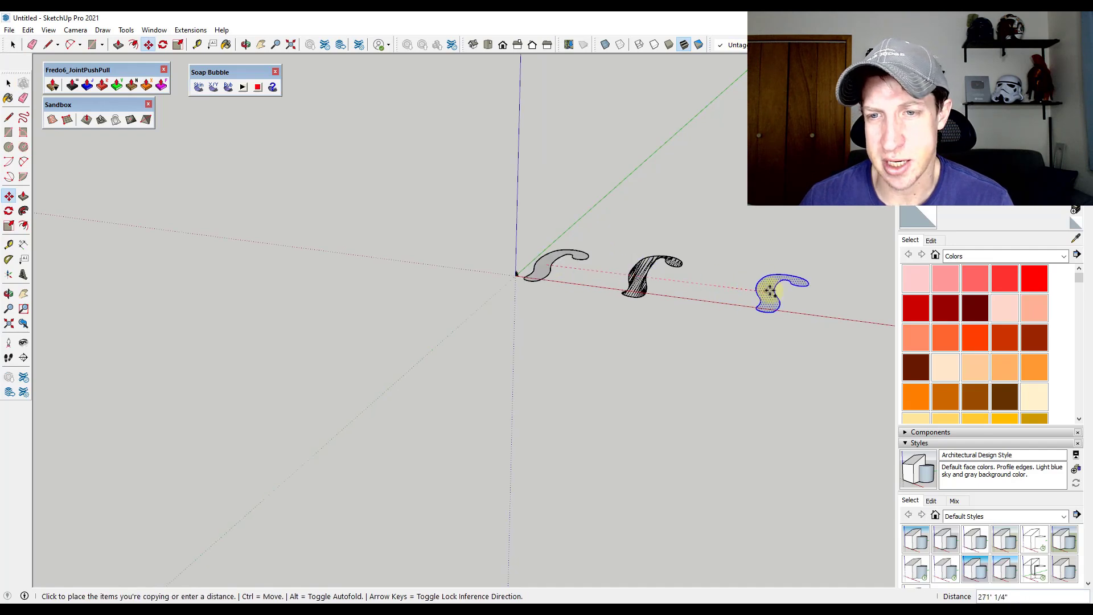
click(740, 292)
key(space)
Step: Delete the face of the newest path copy so that only its closed outline remains
scroll(821, 284, up, 4)
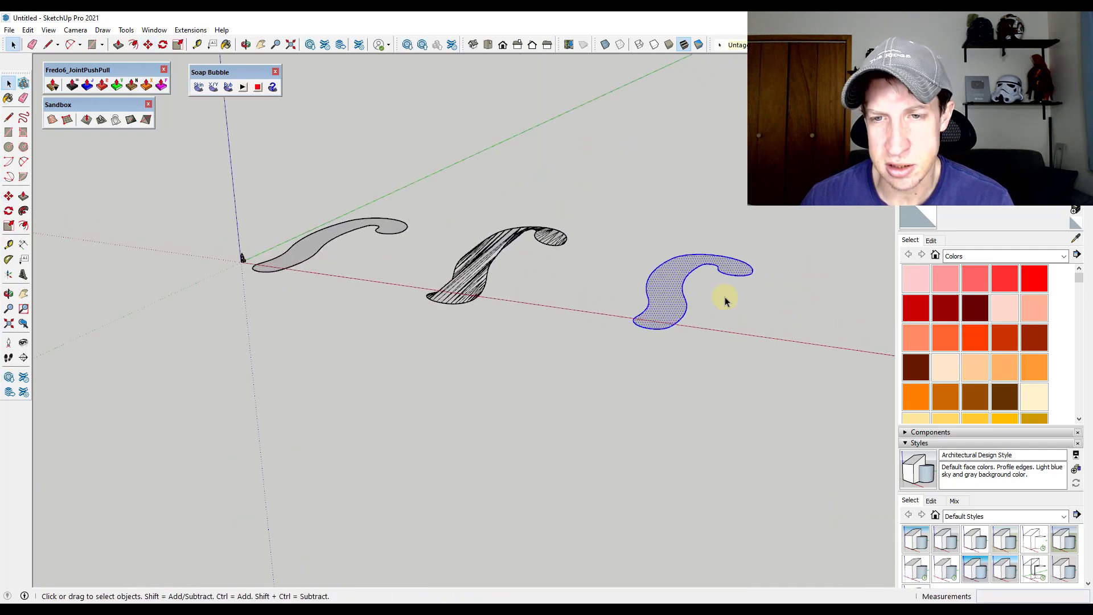
scroll(666, 288, up, 2)
mouse_move(664, 297)
middle_down()
mouse_move(756, 264)
mouse_move(712, 291)
mouse_move(691, 276)
middle_up()
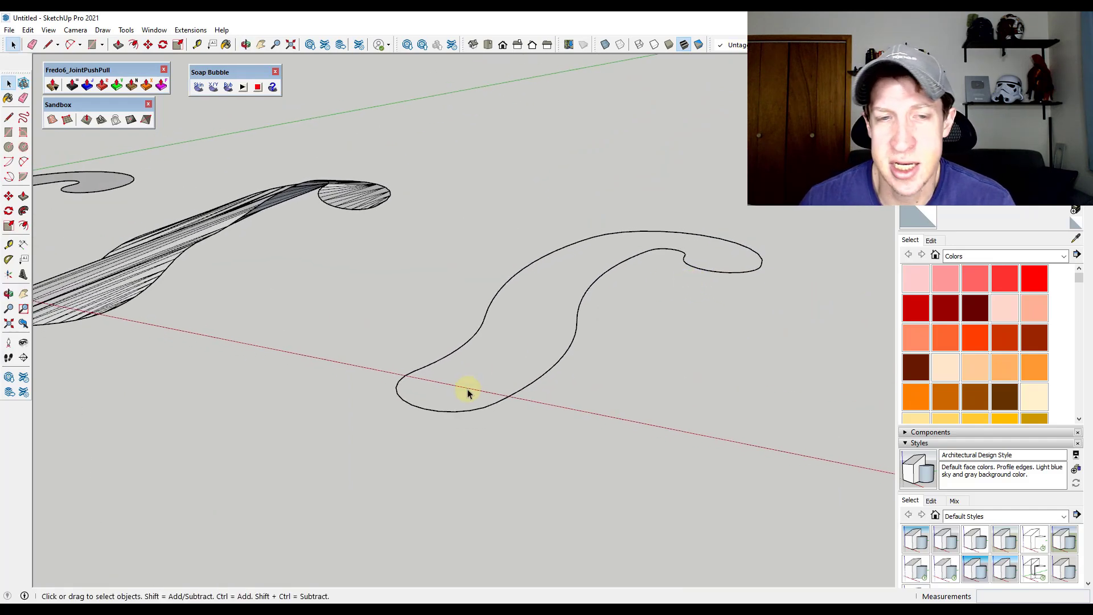
middle_drag(475, 351, 566, 293)
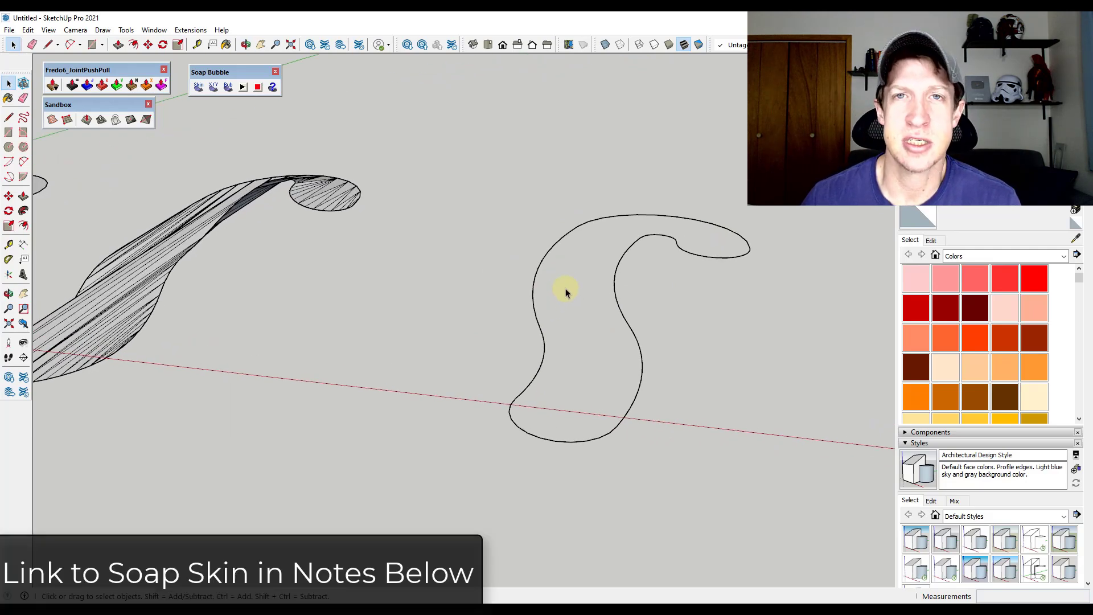
Step: Select the empty path outline and generate a Soap Skin inside it with 30 divisions
drag(446, 162, 826, 492)
middle_drag(738, 339, 719, 328)
click(198, 91)
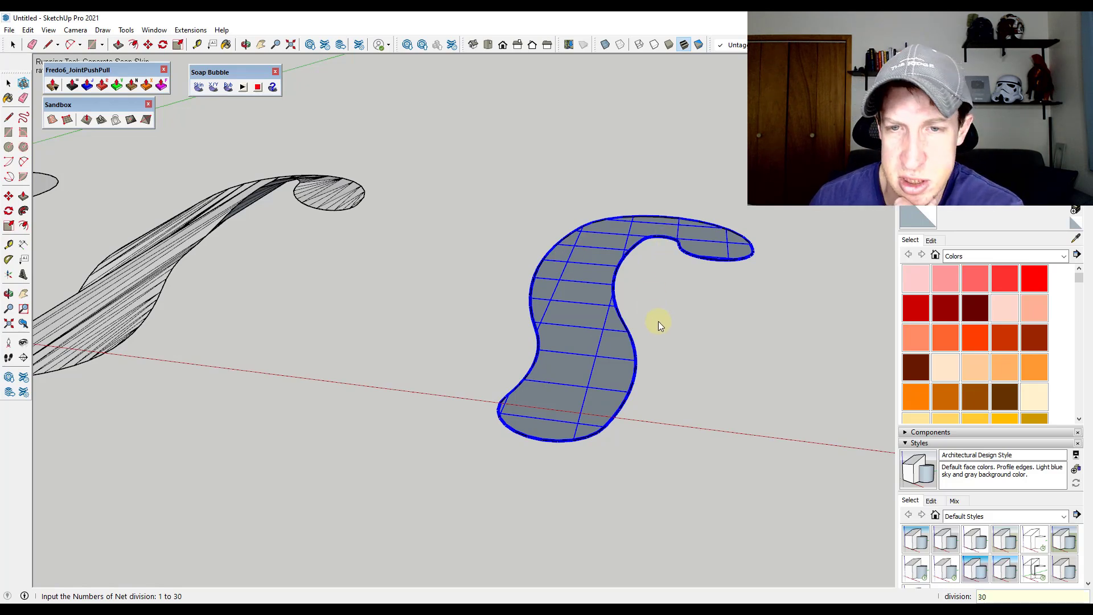
key(Return)
middle_drag(564, 323, 551, 386)
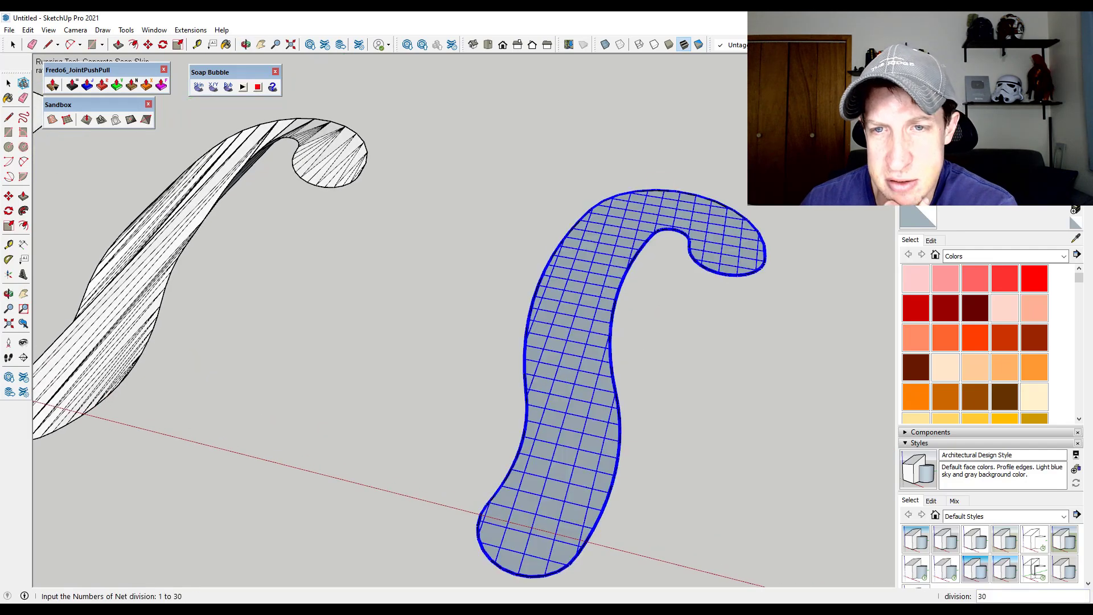
click(611, 247)
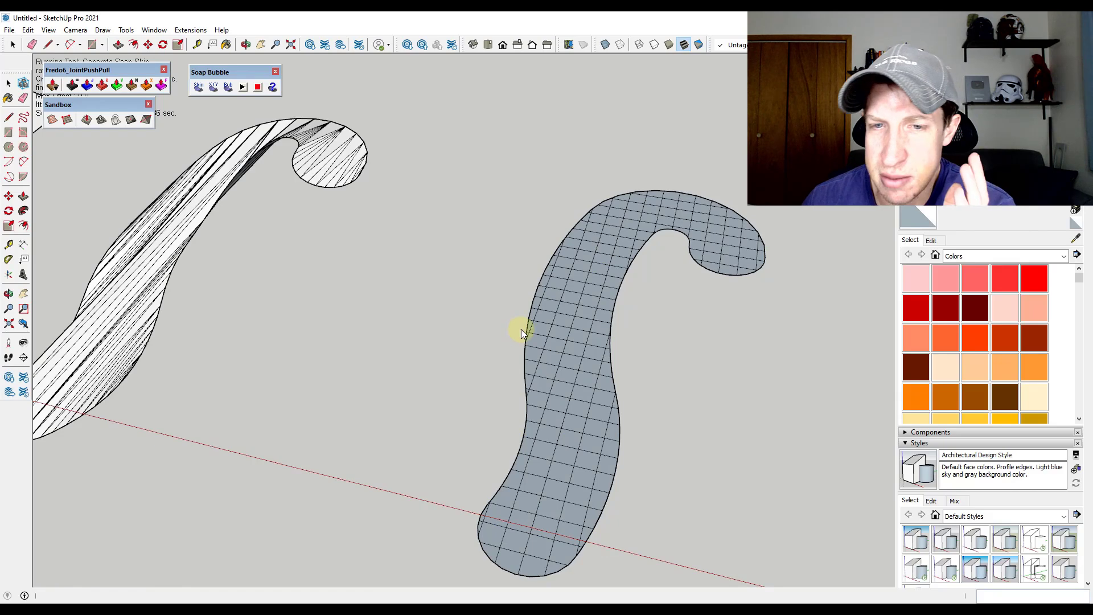
key(space)
Step: Copy the flat Soap Skin grid along the red axis, beyond the original grid
click(580, 345)
middle_drag(580, 344, 584, 303)
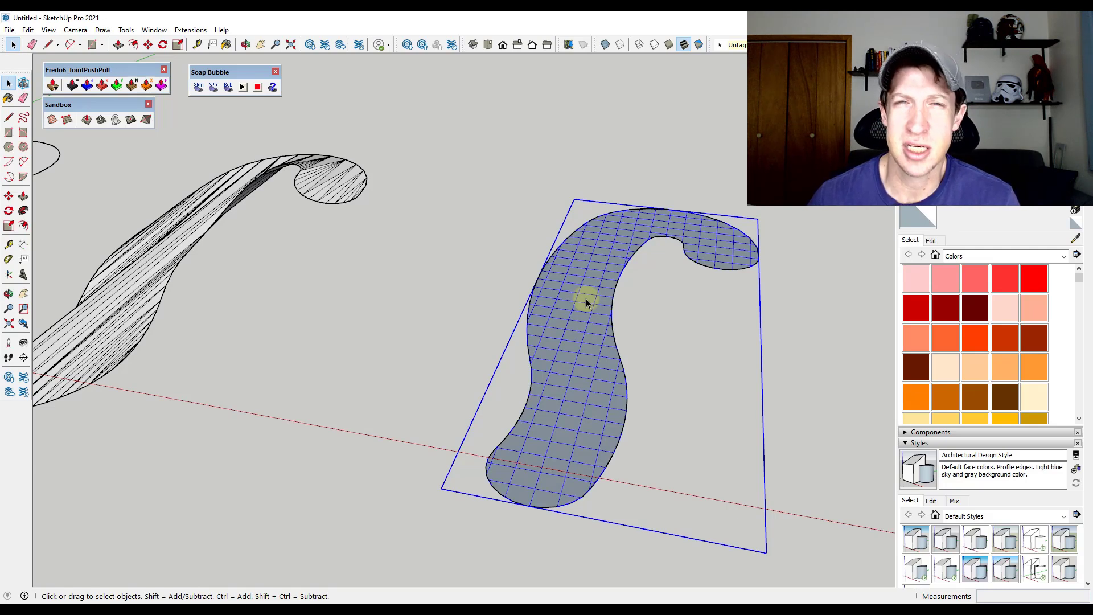
scroll(590, 302, down, 5)
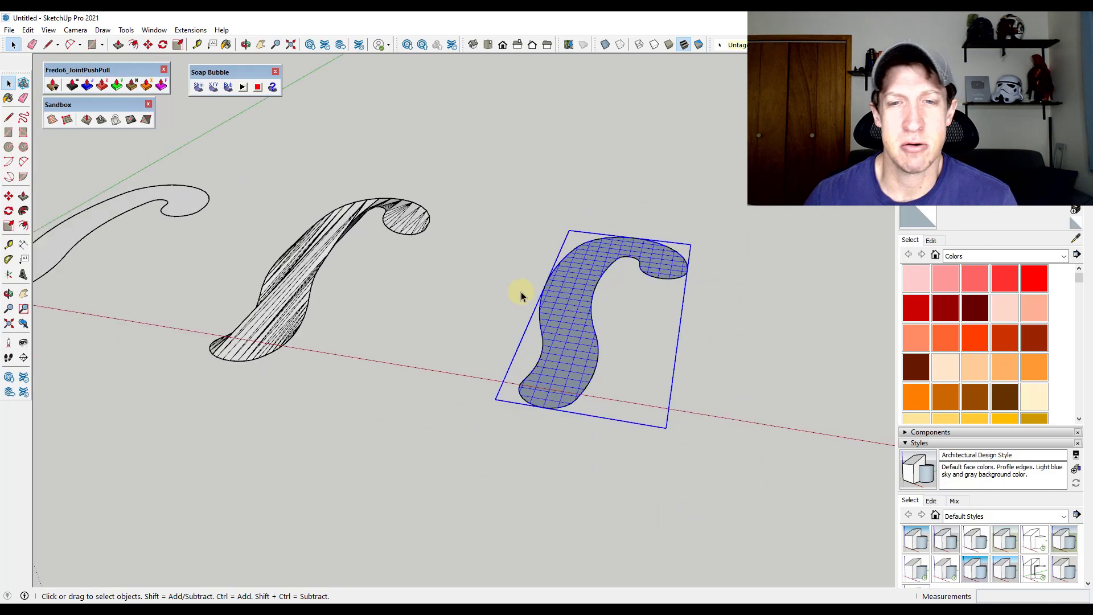
scroll(569, 288, up, 2)
key(m)
scroll(549, 292, down, 1)
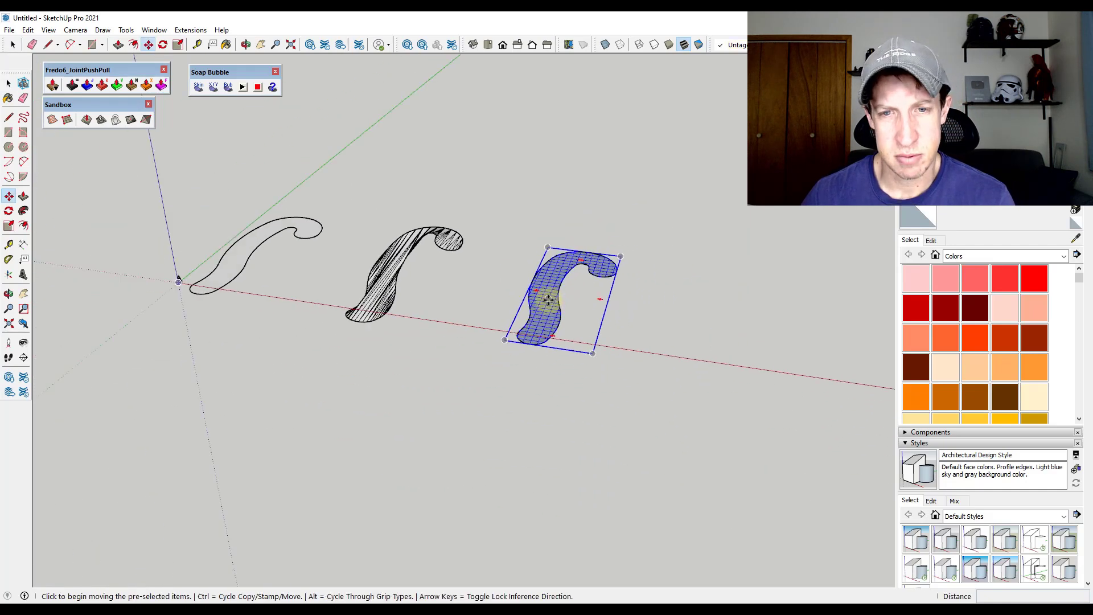
click(548, 302)
key(ctrl)
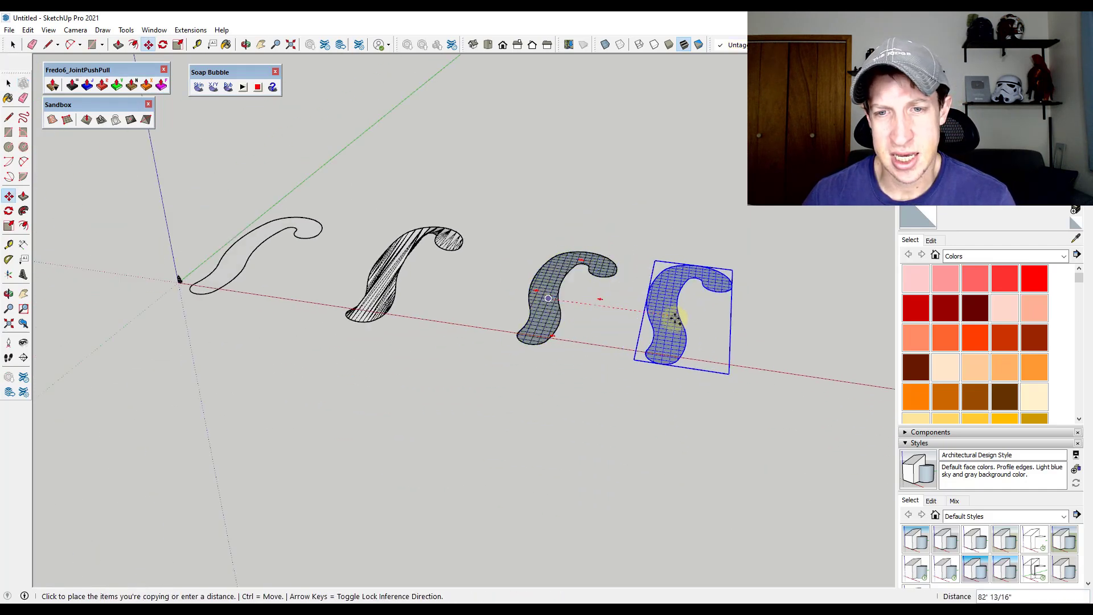
click(697, 323)
Step: Open the new grid copy for editing and reverse all of its faces so the front sides point up
middle_drag(797, 314, 738, 295)
key(space)
double_click(769, 299)
scroll(753, 294, up, 2)
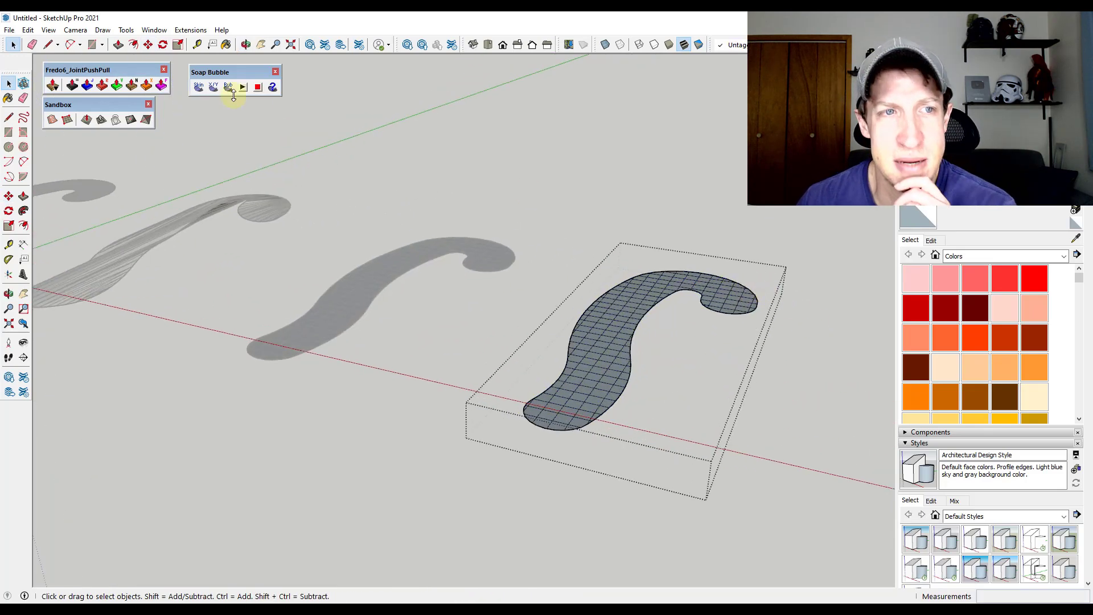
triple_click(627, 313)
right_click(627, 310)
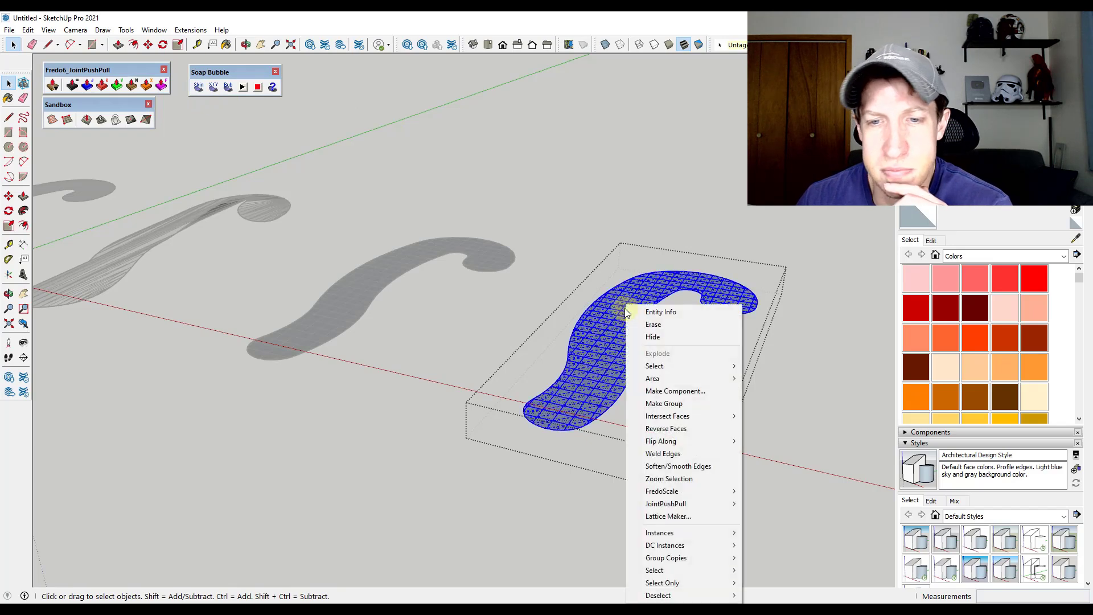
click(684, 429)
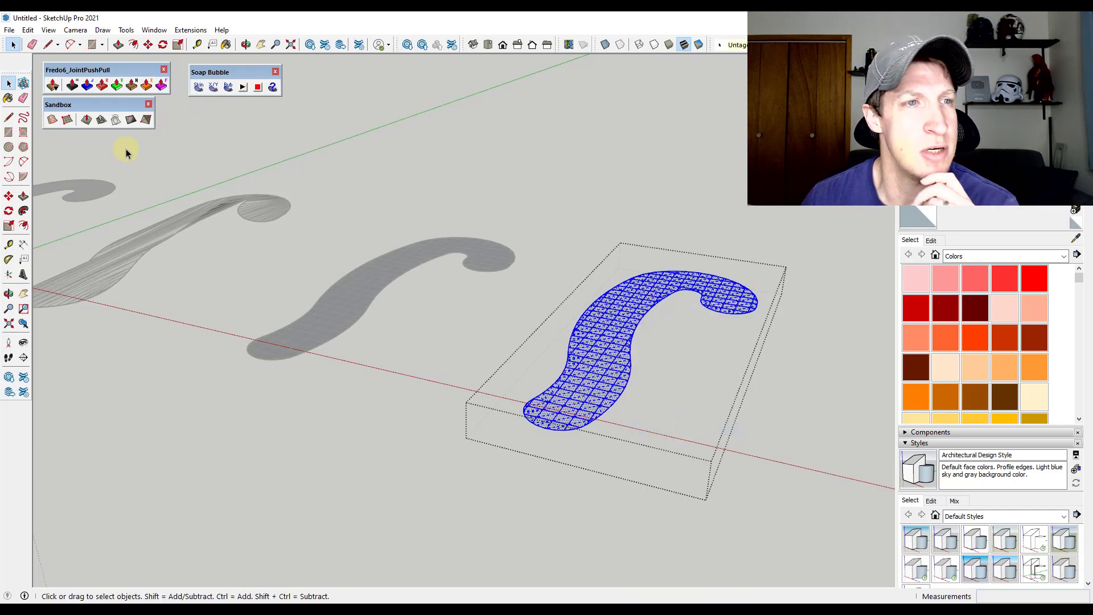
click(680, 297)
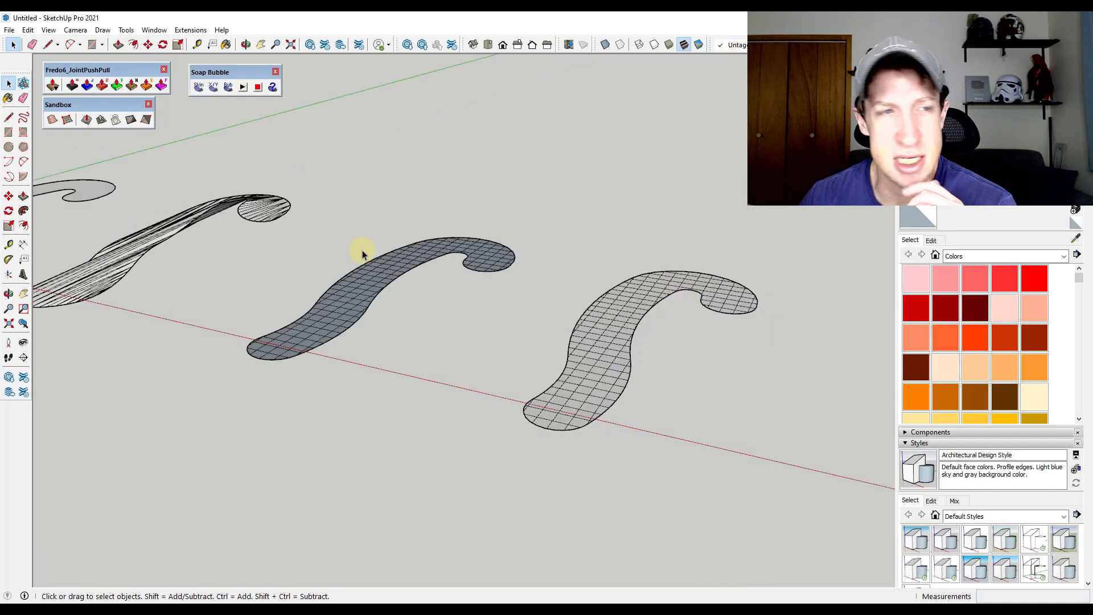
Step: Open the grid copy for editing and Smoove its curled end upward
click(83, 121)
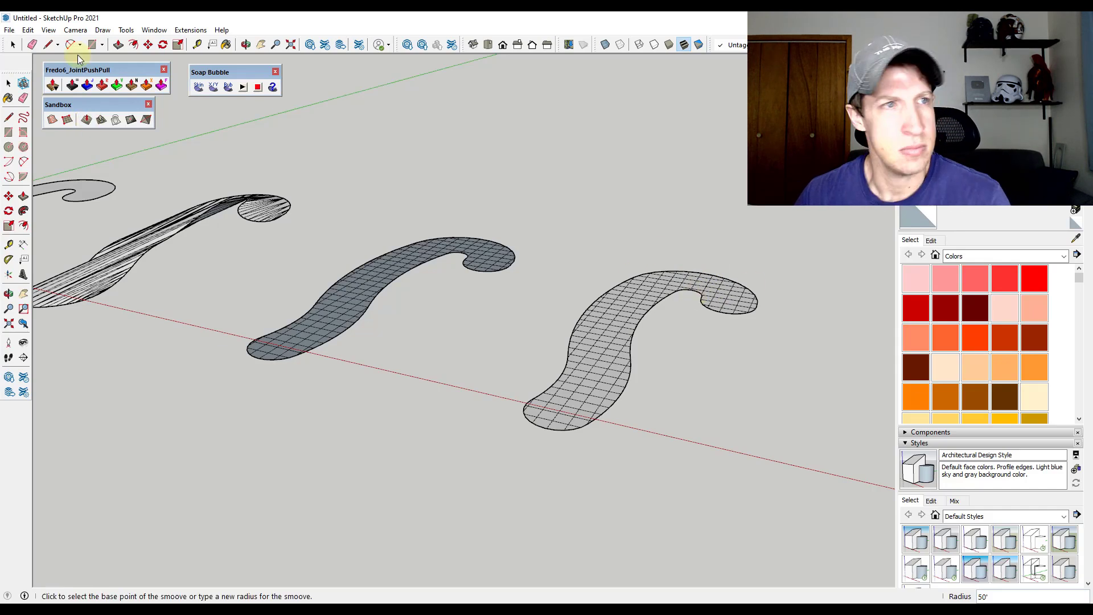
click(12, 45)
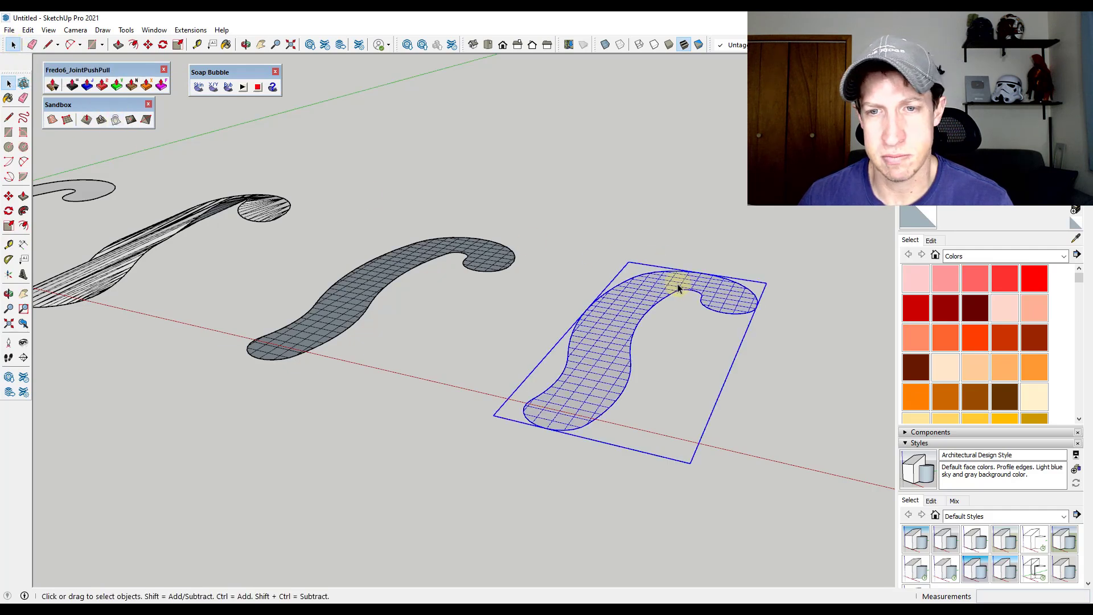
double_click(666, 268)
click(85, 120)
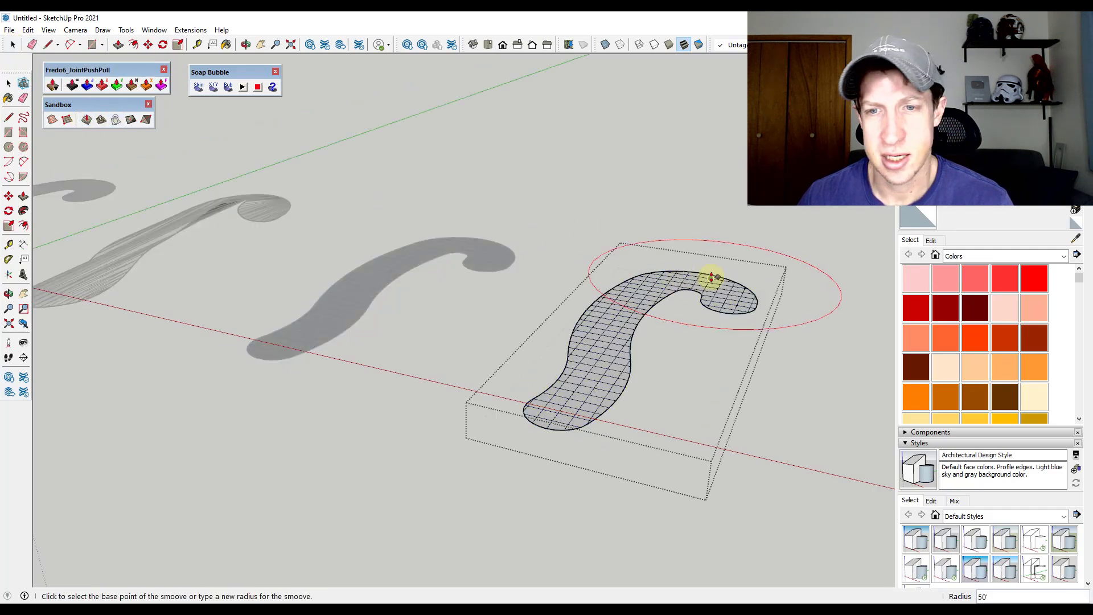
click(707, 283)
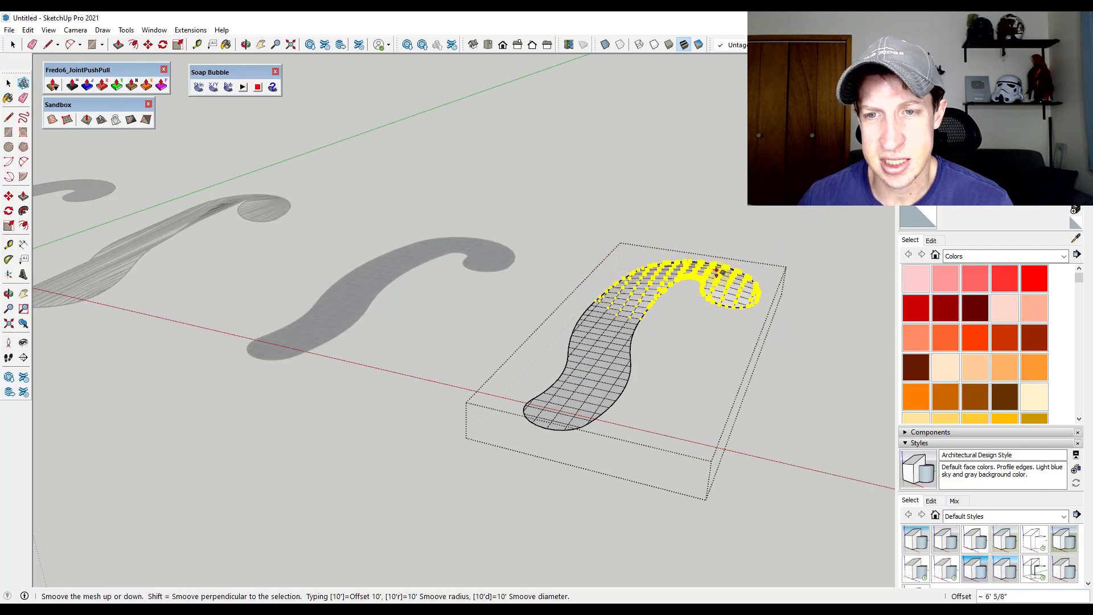
click(718, 255)
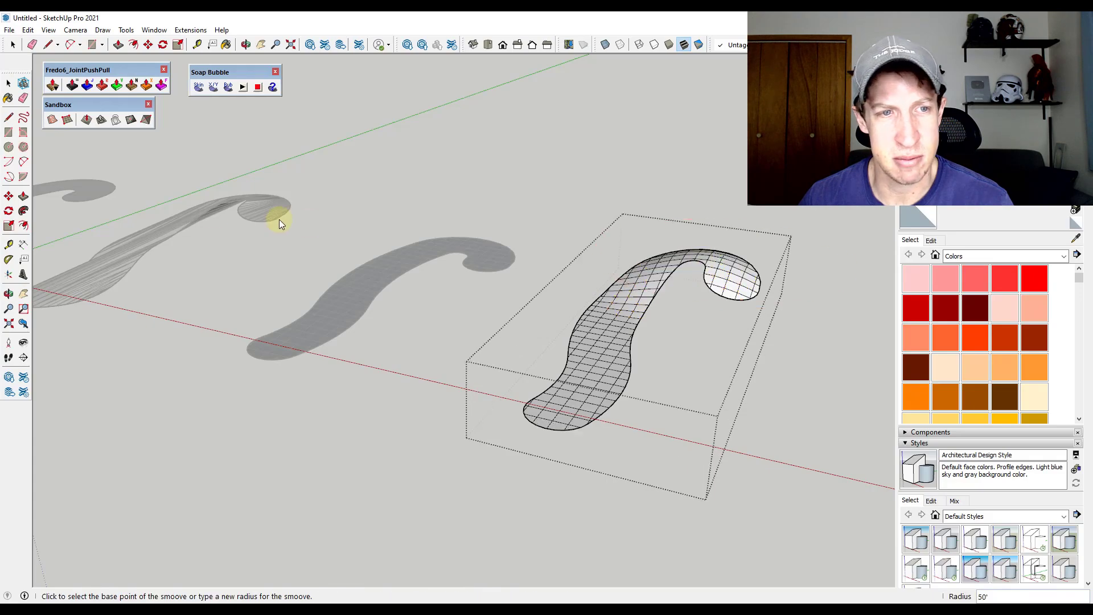
Step: Smoove the wide end and the middle section of the grid upward
middle_drag(750, 343, 598, 285)
click(521, 341)
click(514, 311)
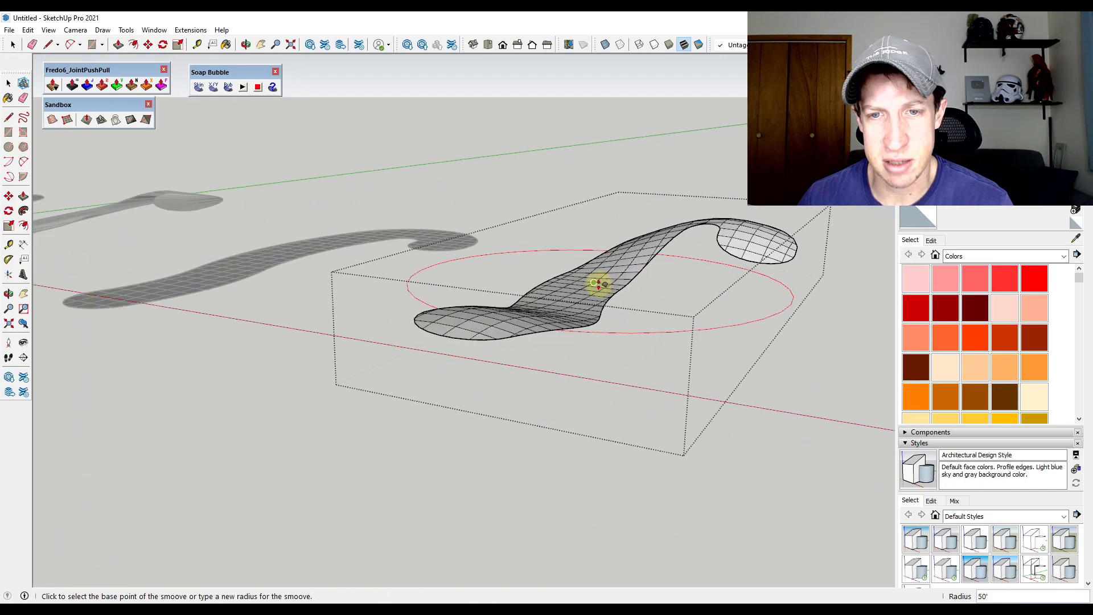
click(598, 286)
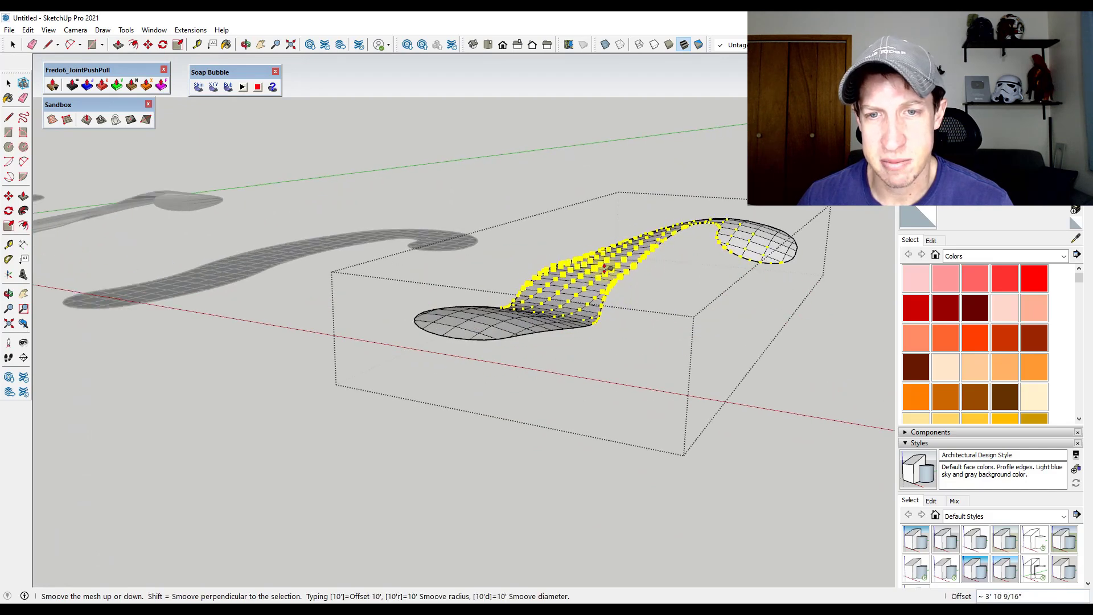
click(605, 257)
Step: Examine the smooved grid up close and compare it with the earlier triangulated path
middle_drag(683, 305, 429, 301)
scroll(398, 330, up, 5)
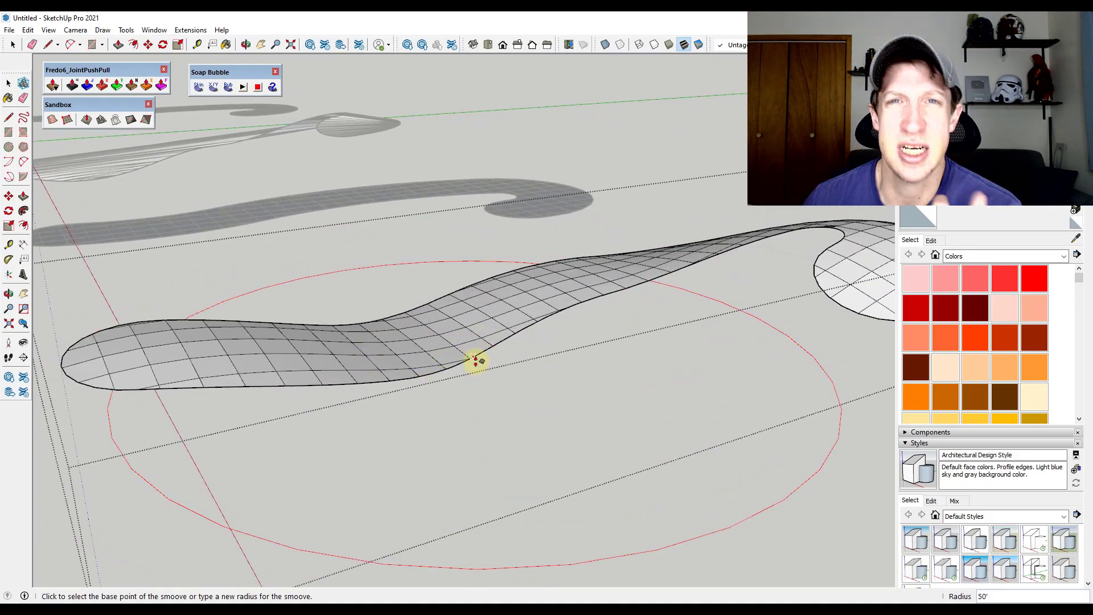
middle_drag(453, 371, 781, 244)
scroll(659, 293, down, 5)
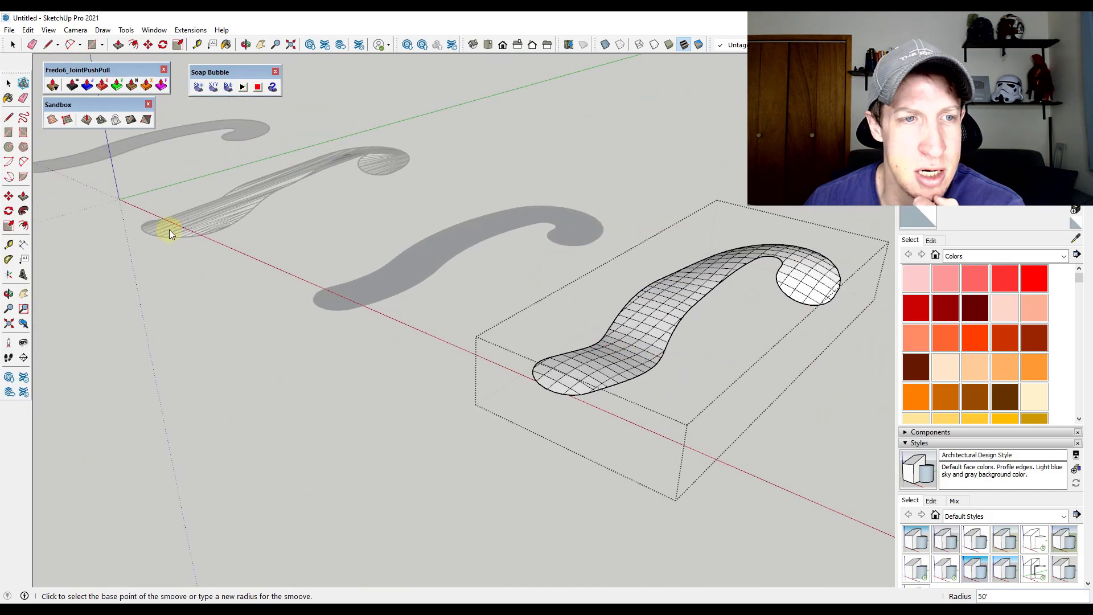
scroll(186, 203, up, 2)
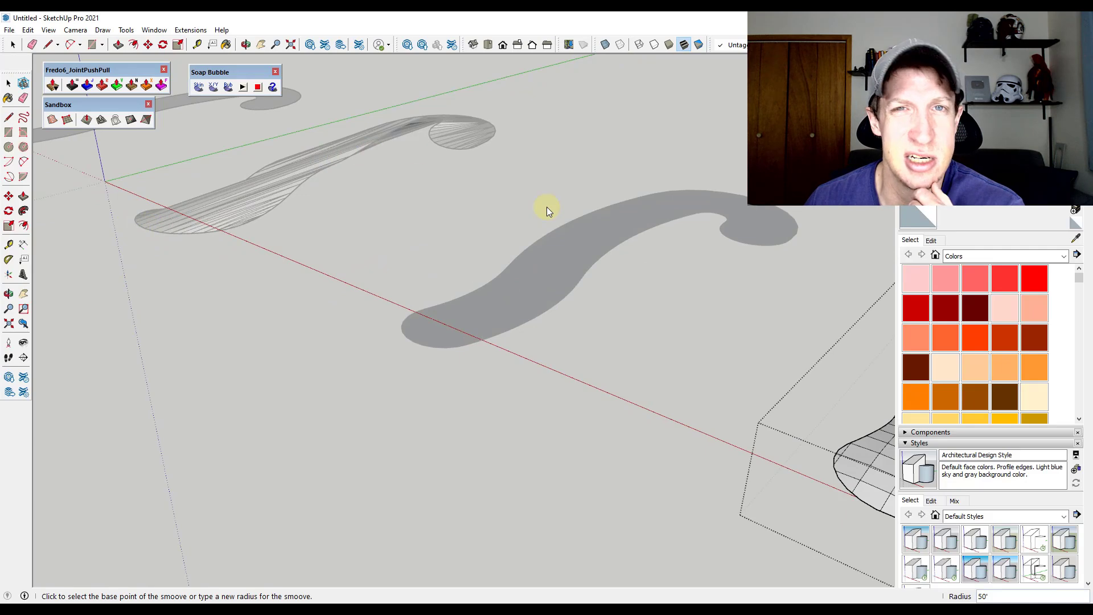
scroll(547, 207, down, 6)
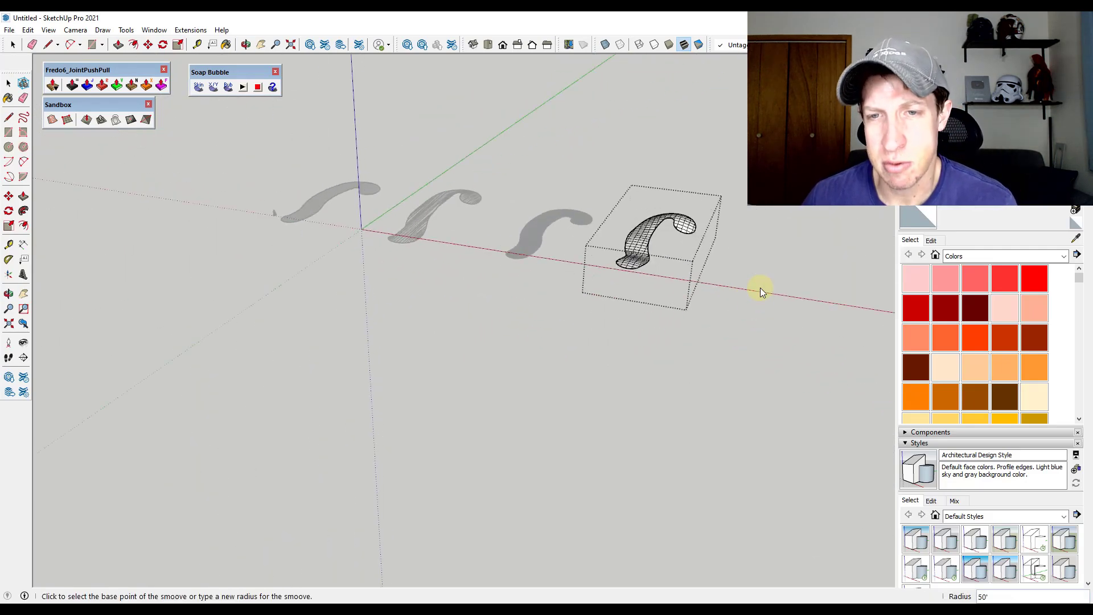
Step: Close the group and copy the smooved grid about 143' 7" along the red axis
key(space)
click(804, 254)
scroll(809, 216, up, 3)
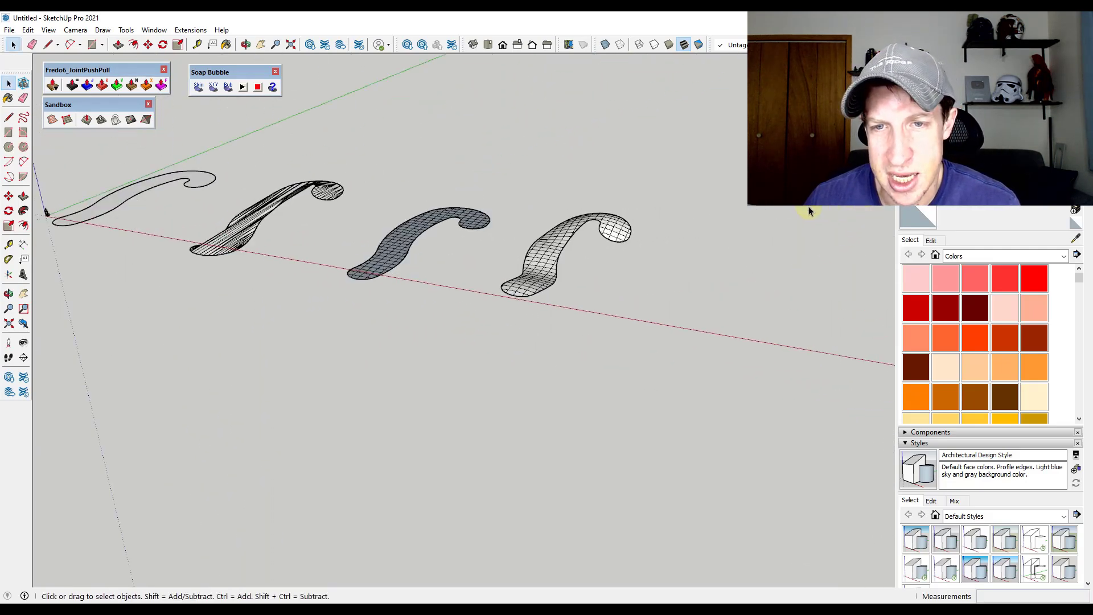
click(550, 251)
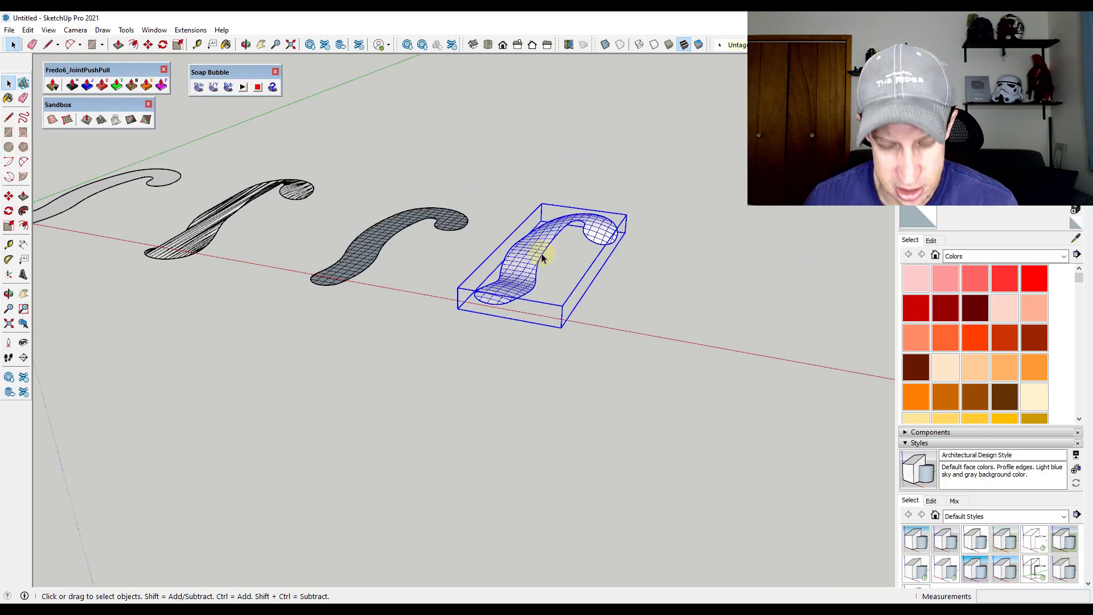
key(m)
key(ctrl)
click(535, 252)
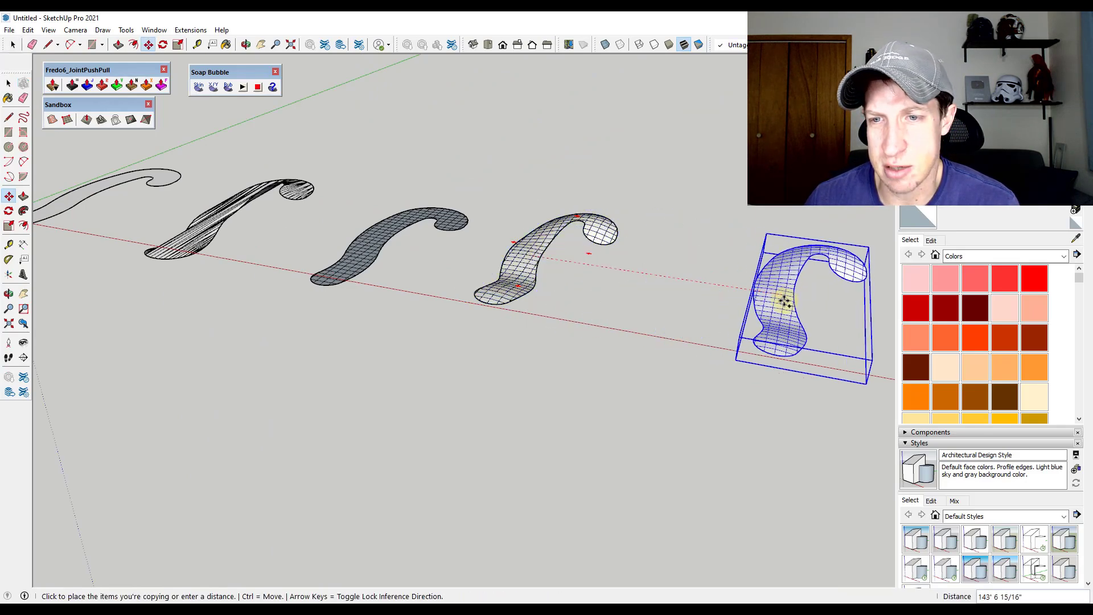
click(784, 302)
Step: Examine the curvature of the copied smooved grid from several angles
scroll(551, 195, down, 3)
middle_drag(551, 196, 649, 237)
key(space)
middle_drag(622, 183, 582, 210)
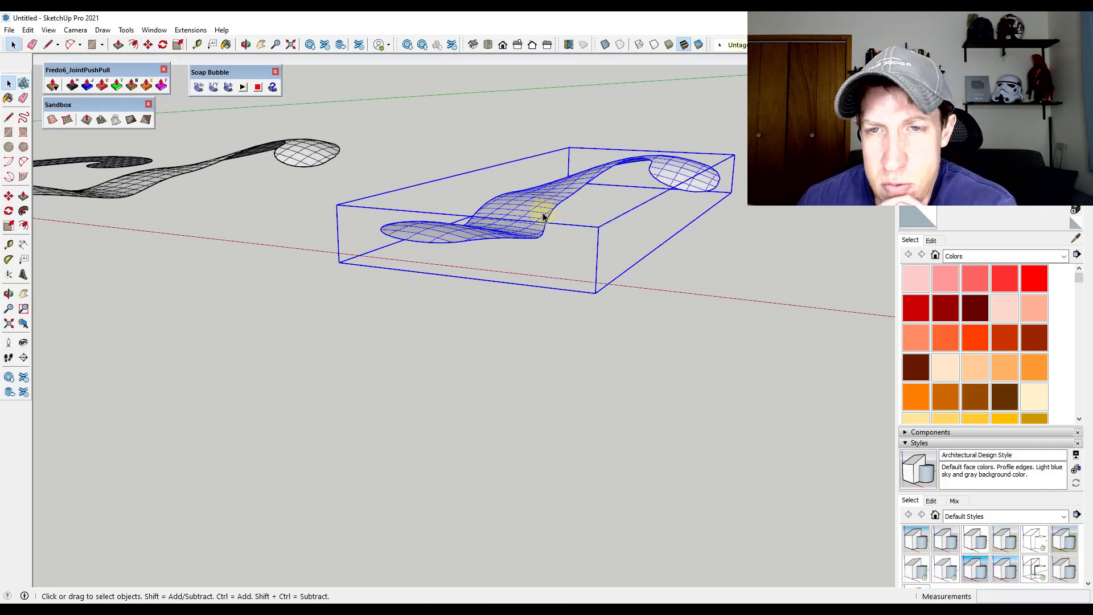
middle_drag(551, 215, 565, 244)
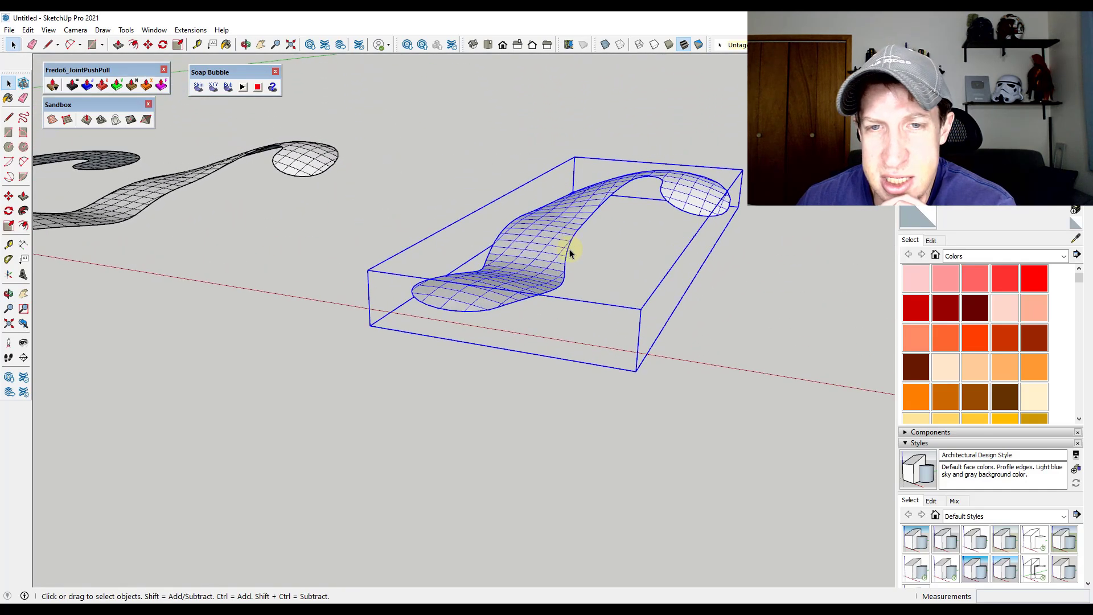
middle_drag(586, 302, 585, 316)
scroll(585, 313, down, 1)
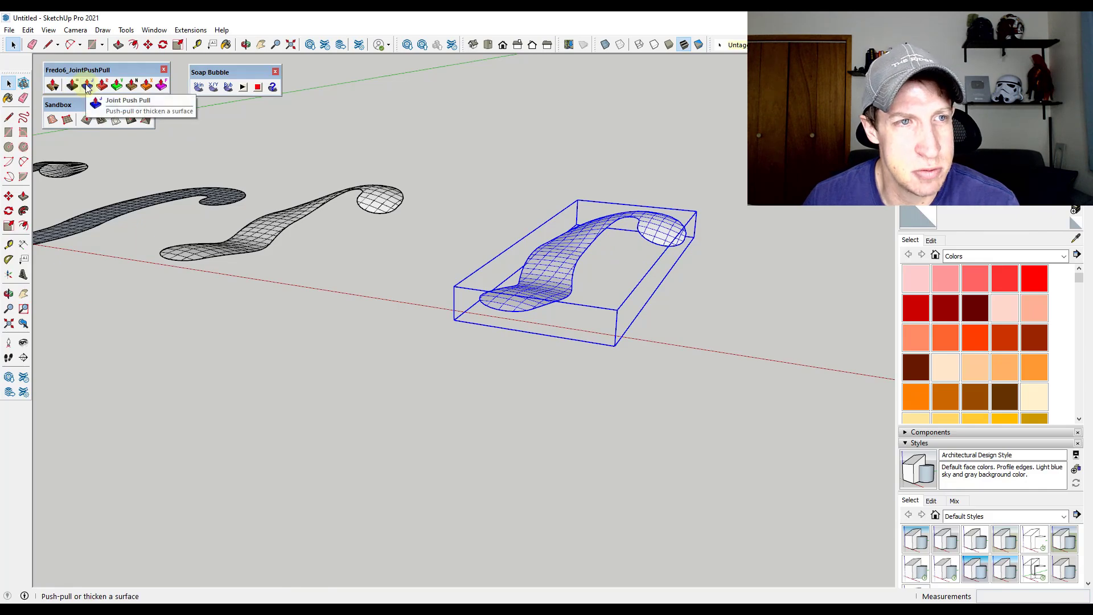
Step: Make another copy of the selected smooved grid about 76' farther along the red axis
scroll(550, 261, down, 3)
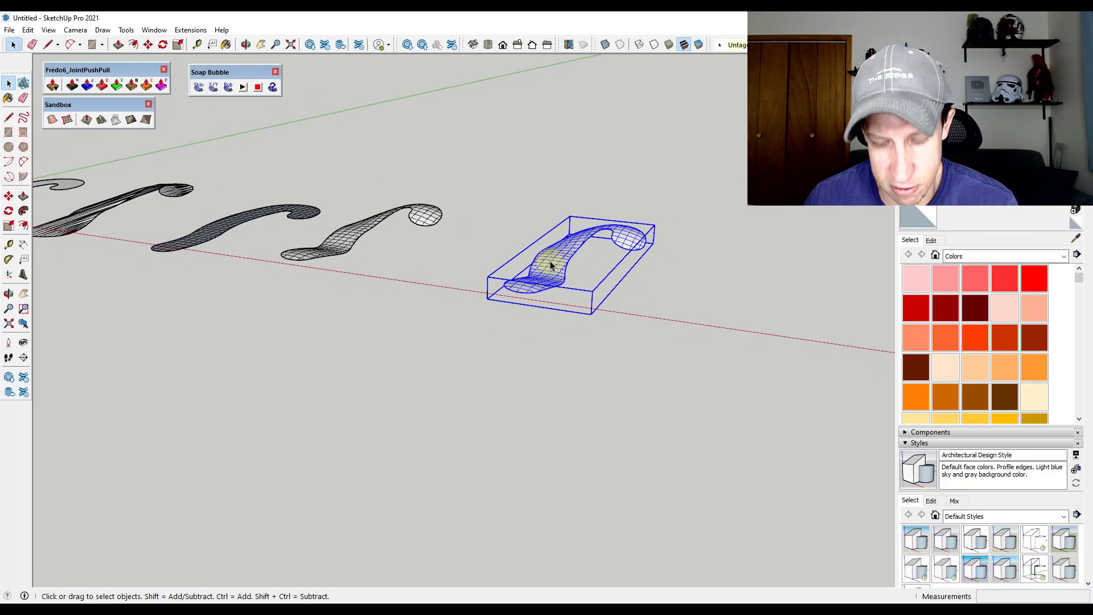
key(m)
key(ctrl)
click(552, 263)
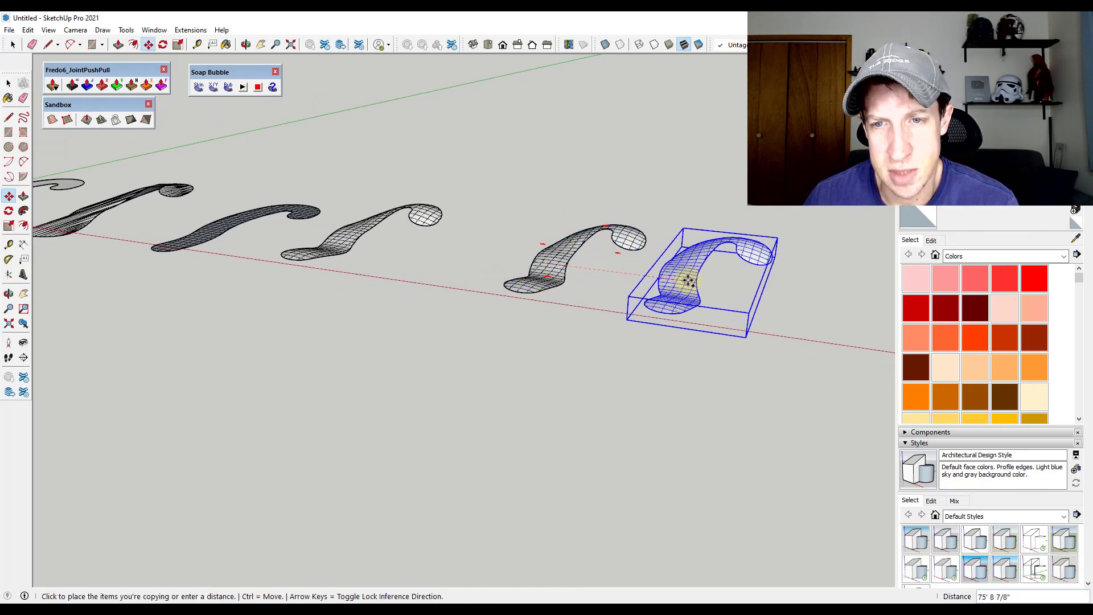
click(691, 278)
key(space)
Step: Open the previous smooved grid copy, just before the newest one, and select all of its faces and edges
scroll(752, 231, up, 3)
click(379, 286)
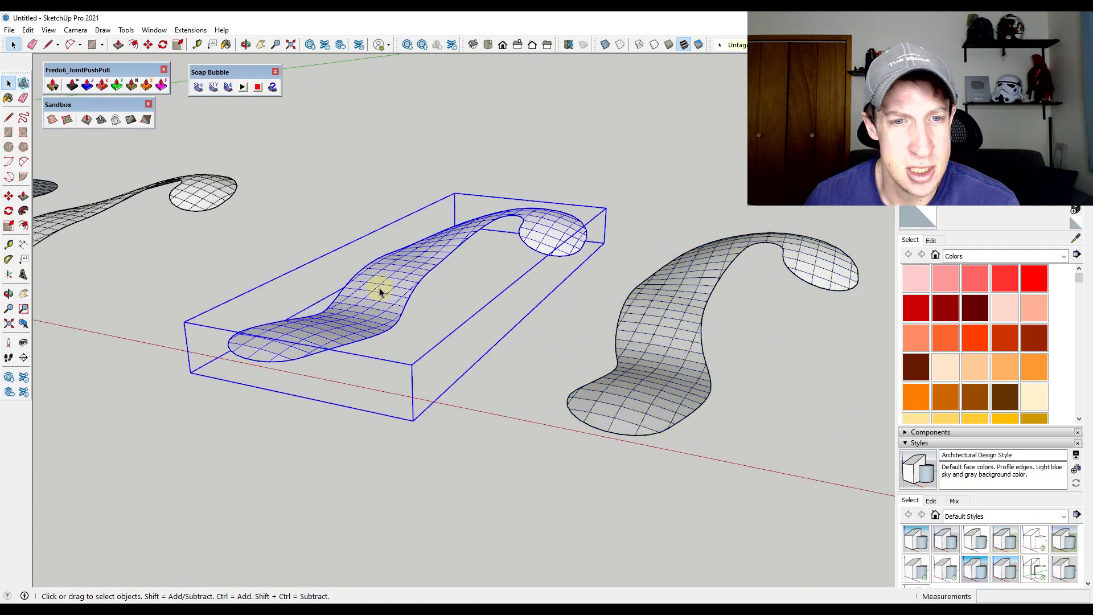
double_click(390, 274)
middle_drag(390, 273, 473, 232)
scroll(473, 233, up, 2)
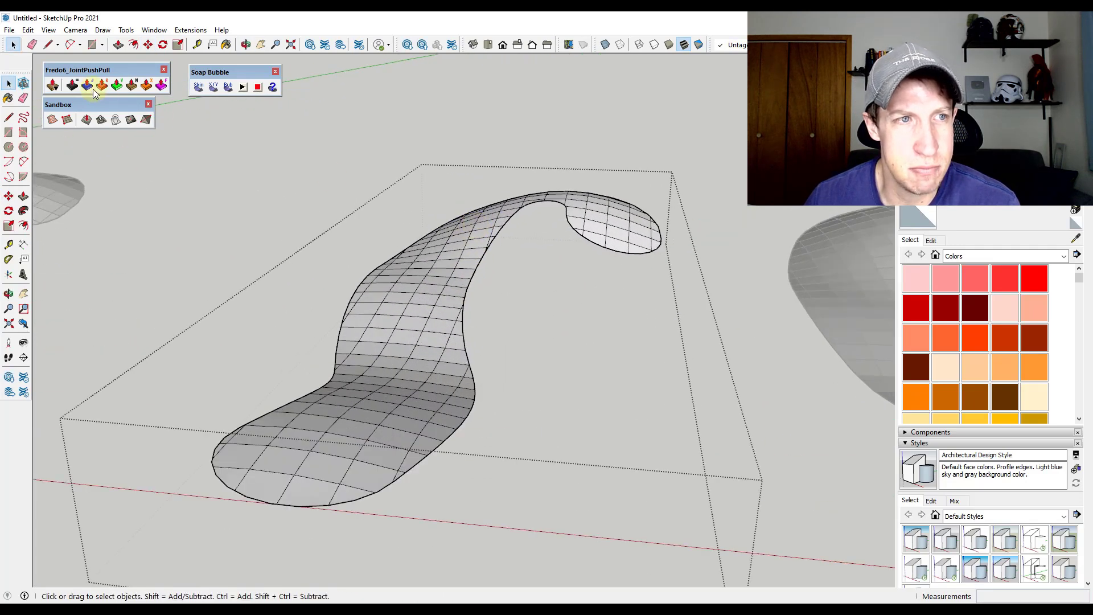
middle_drag(399, 199, 428, 212)
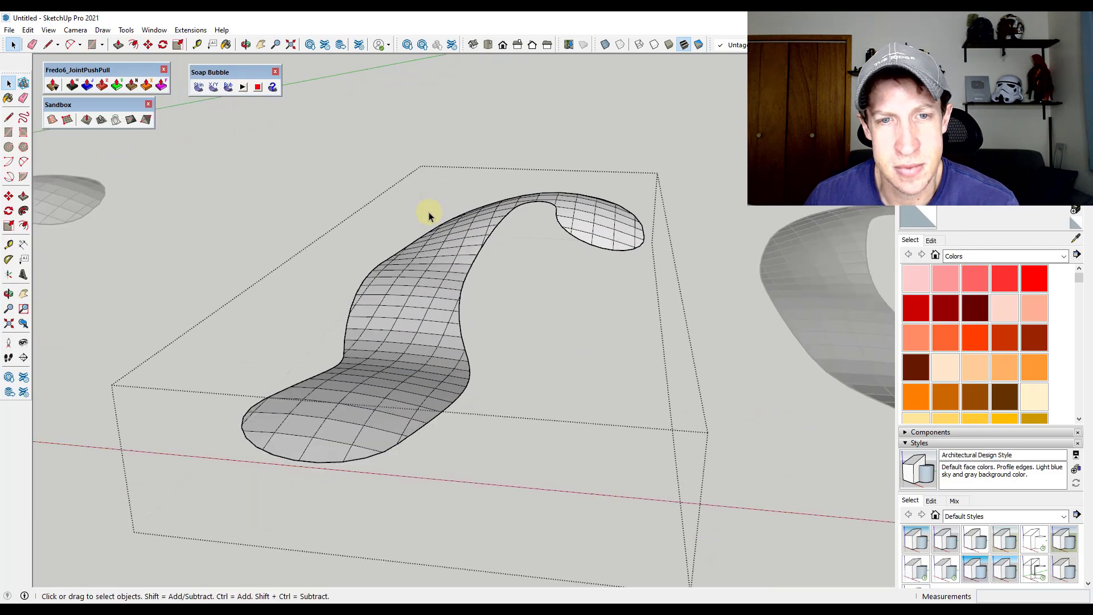
scroll(280, 177, down, 3)
drag(276, 172, 635, 368)
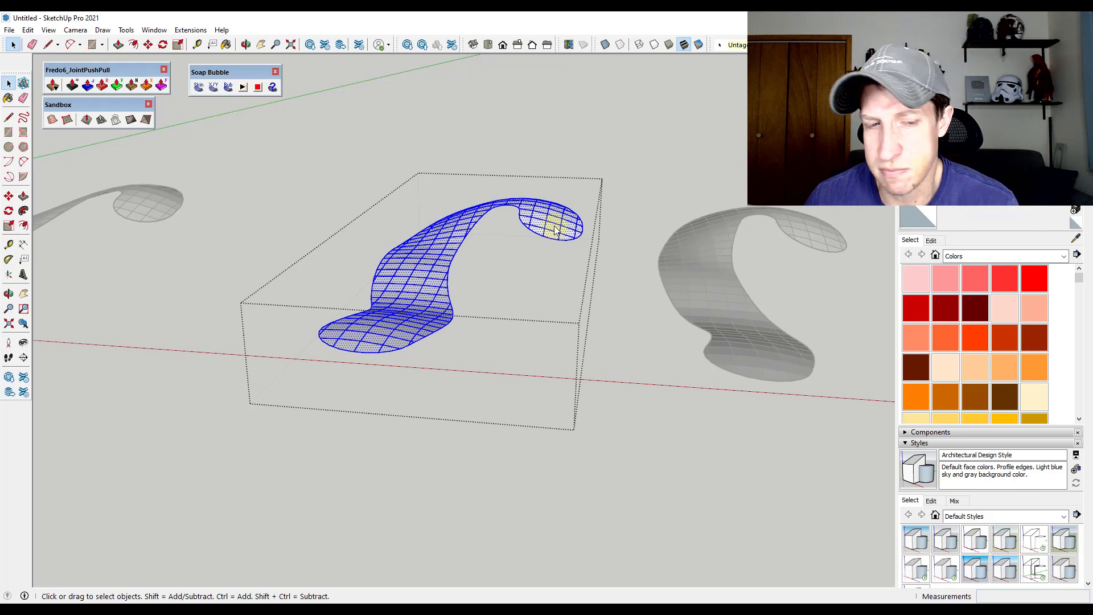
Step: Thicken the selected smooved surface by about 1' 3 3/4" with Joint Push Pull and generate the geometry
click(98, 84)
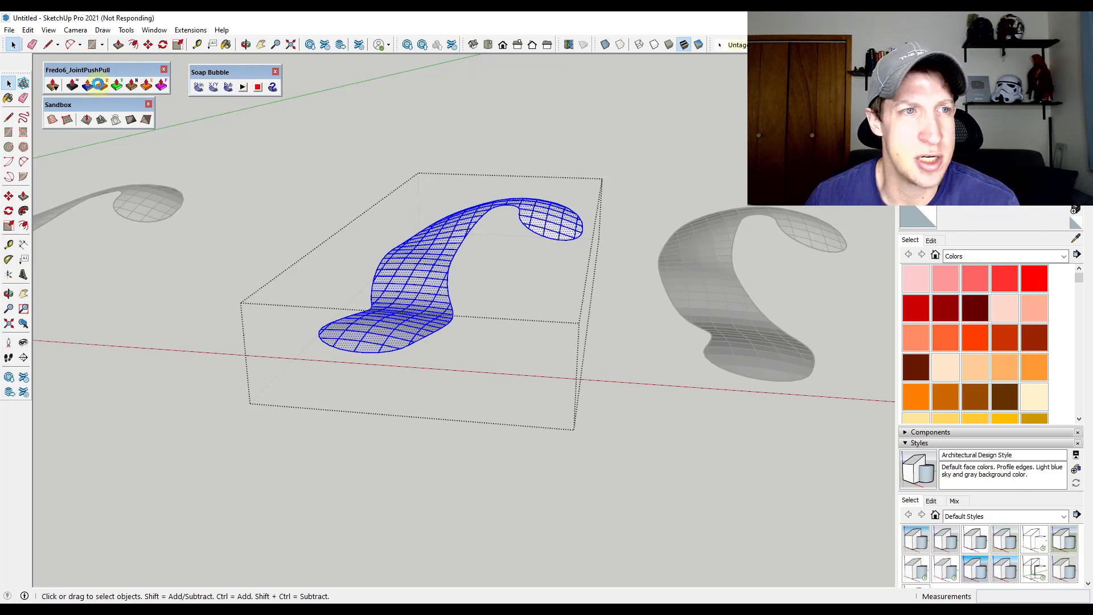
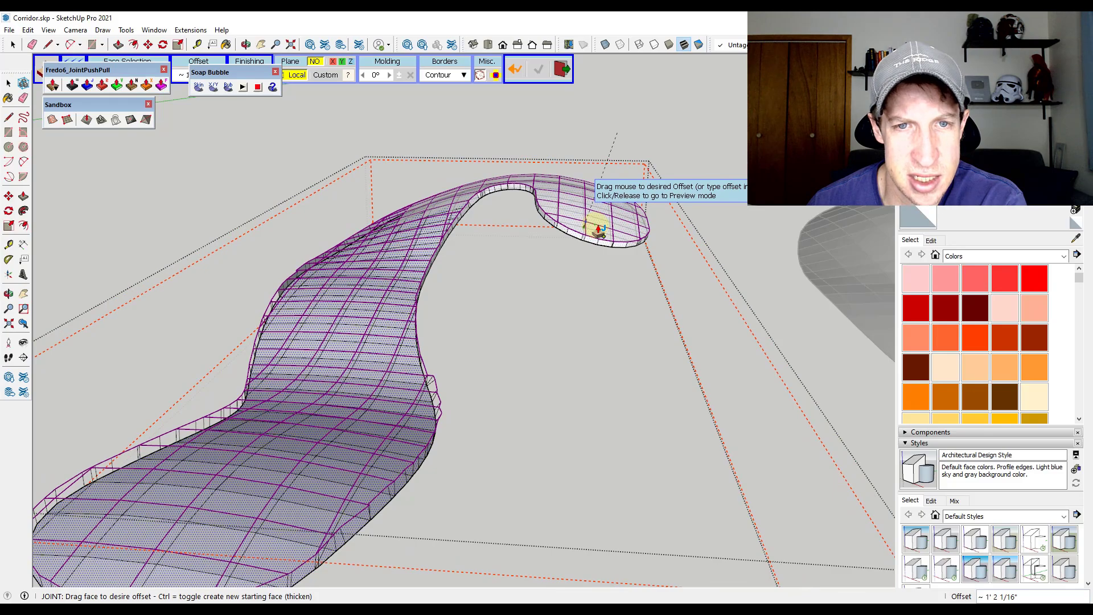
middle_drag(617, 268, 512, 273)
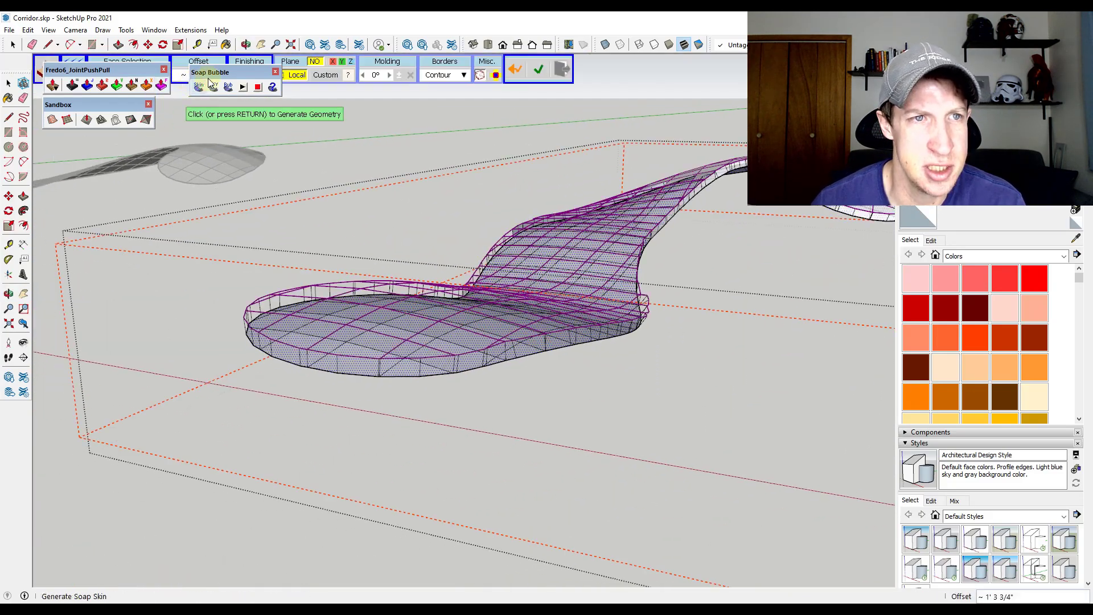
click(262, 76)
click(262, 77)
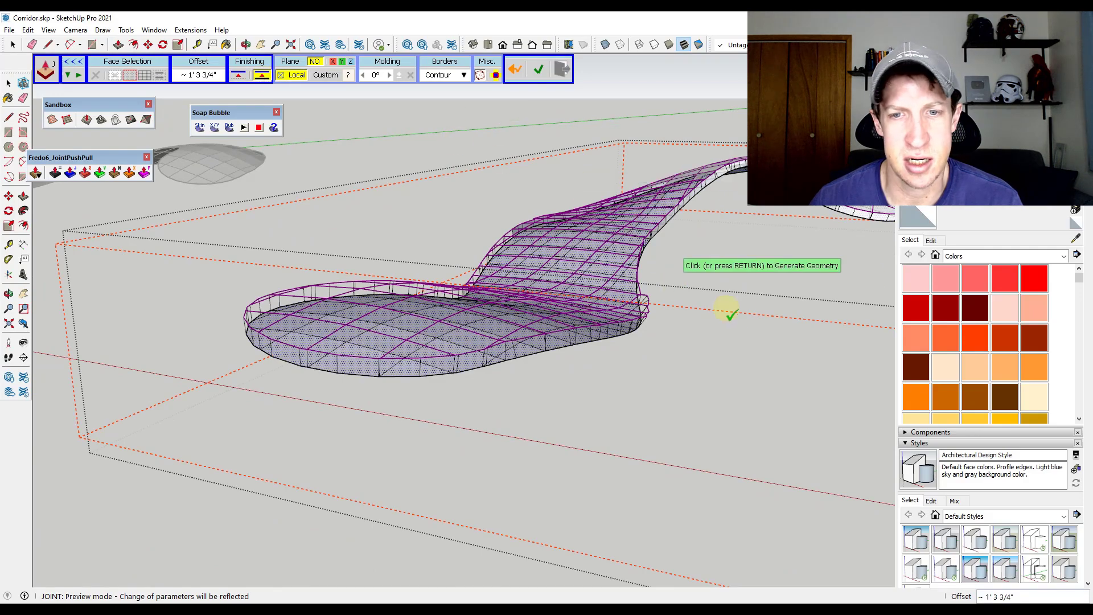
click(742, 268)
Step: Examine the thickened surface's edges and curvature close up and from several angles
scroll(578, 304, down, 3)
mouse_move(578, 305)
middle_down()
mouse_move(523, 283)
mouse_move(602, 292)
mouse_move(712, 264)
middle_up()
click(712, 264)
scroll(619, 279, up, 3)
middle_drag(619, 279, 622, 317)
scroll(512, 319, down, 3)
scroll(496, 334, up, 5)
scroll(729, 301, down, 3)
middle_drag(729, 296, 729, 374)
scroll(773, 353, up, 5)
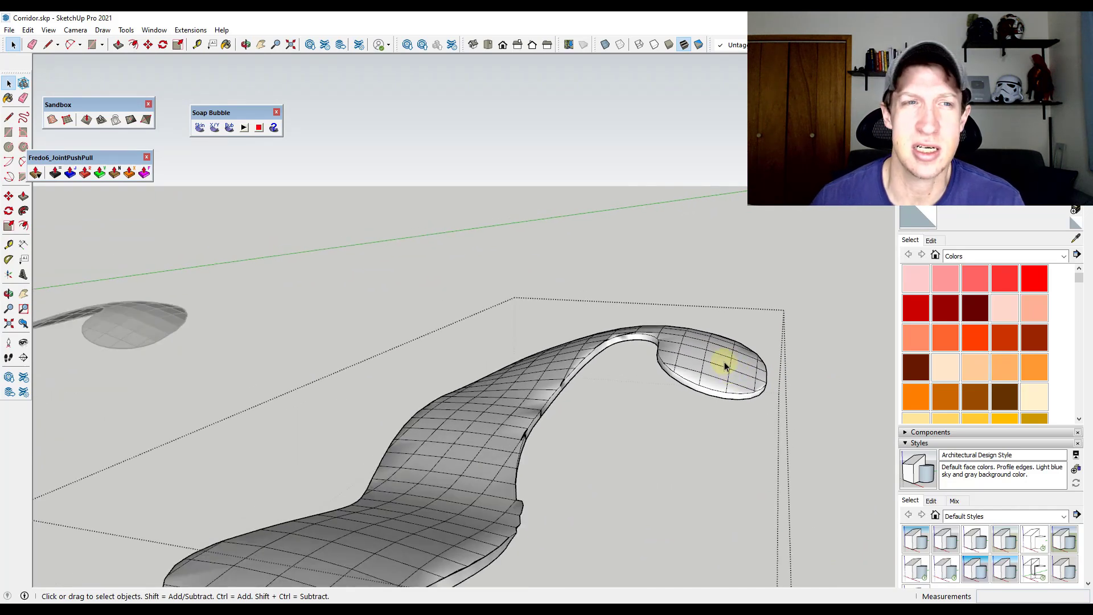
scroll(700, 358, down, 6)
middle_drag(549, 378, 535, 396)
Step: Close the thickened group, open the last smooved grid copy and select all of its faces and edges
click(718, 416)
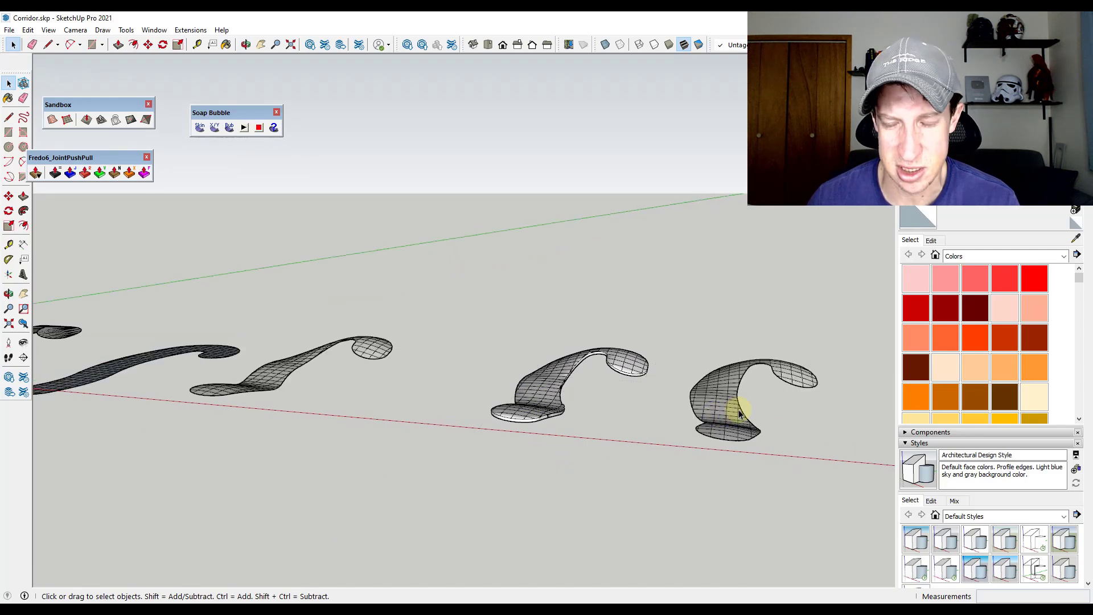
scroll(719, 415, down, 3)
scroll(737, 383, up, 6)
double_click(581, 383)
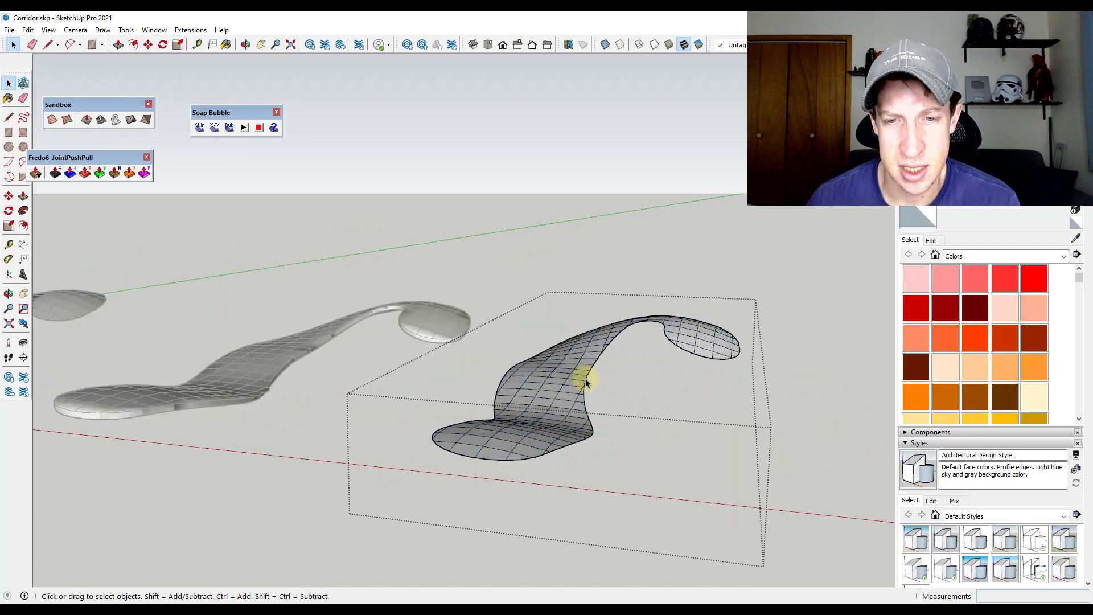
middle_drag(681, 364, 624, 398)
click(511, 380)
triple_click(511, 381)
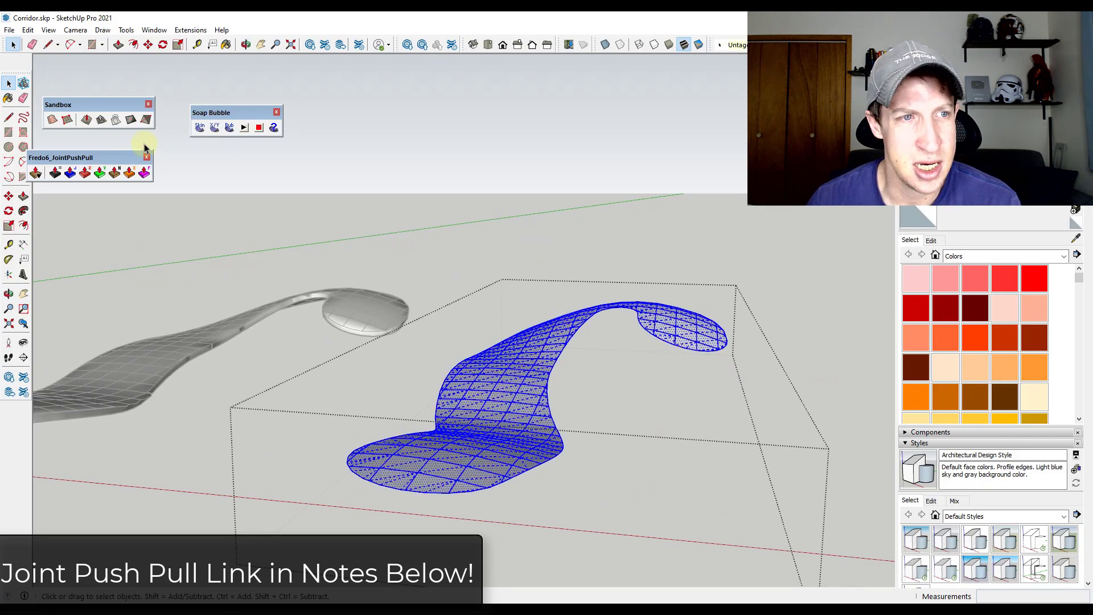
Step: Extrude the selected surface straight down about 1' 10 7/8" along the Z vector with Vector Push Pull and close the group
click(100, 173)
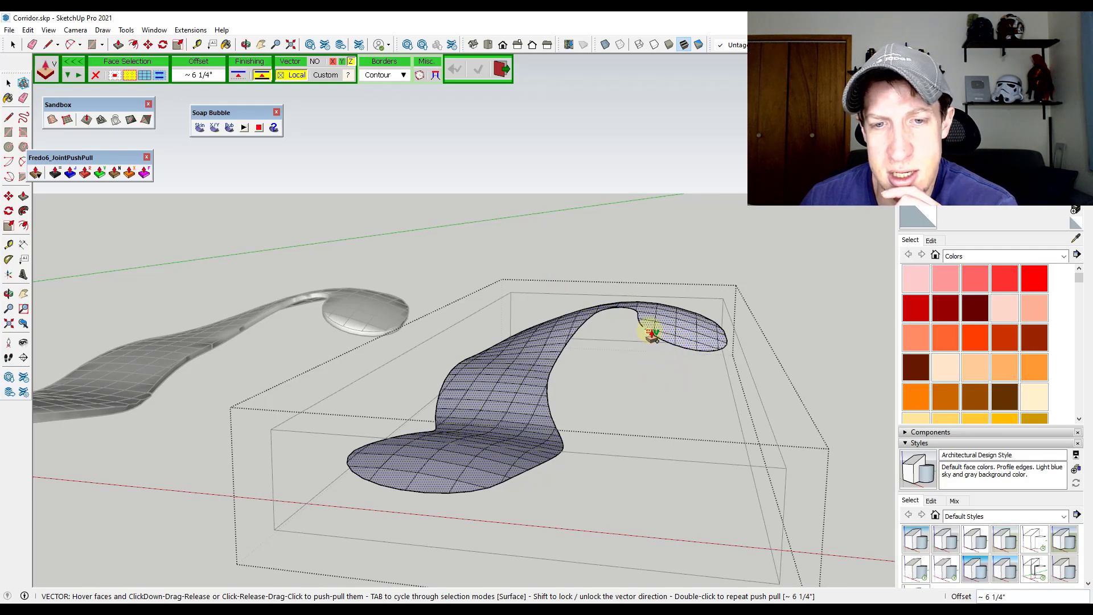
middle_drag(550, 375, 405, 483)
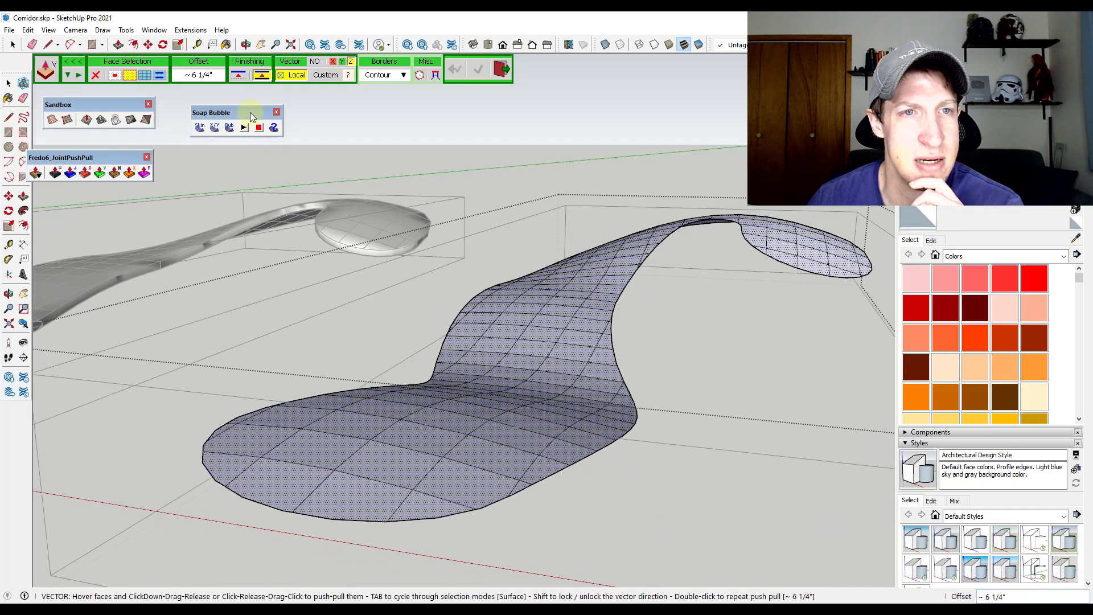
click(352, 63)
middle_drag(556, 383, 743, 296)
drag(743, 296, 743, 306)
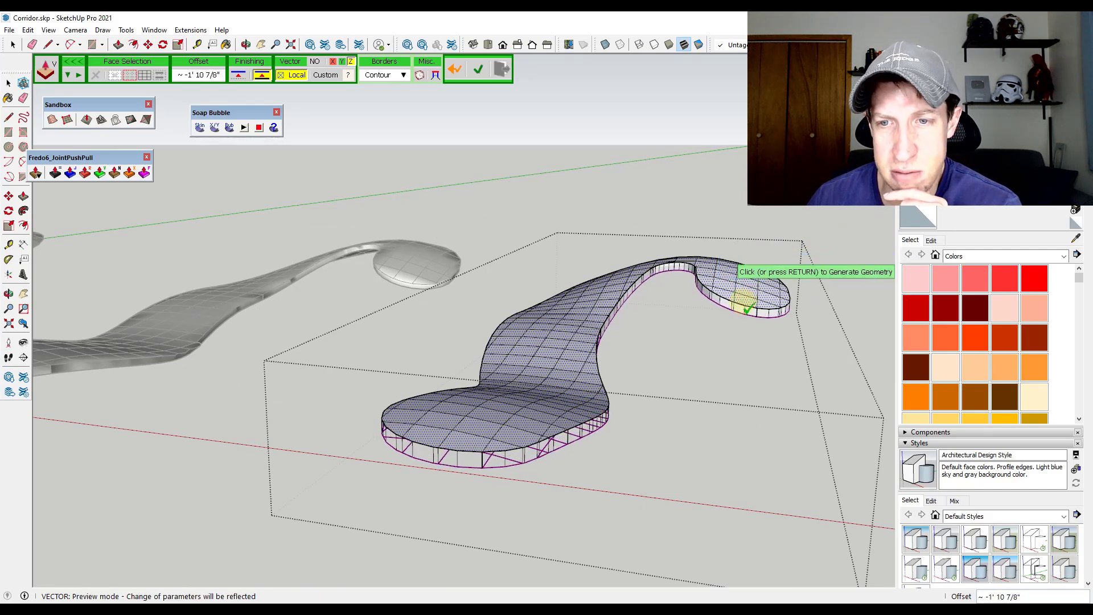
middle_drag(756, 349, 658, 276)
middle_drag(603, 203, 306, 387)
middle_drag(732, 415, 691, 439)
click(715, 471)
click(640, 474)
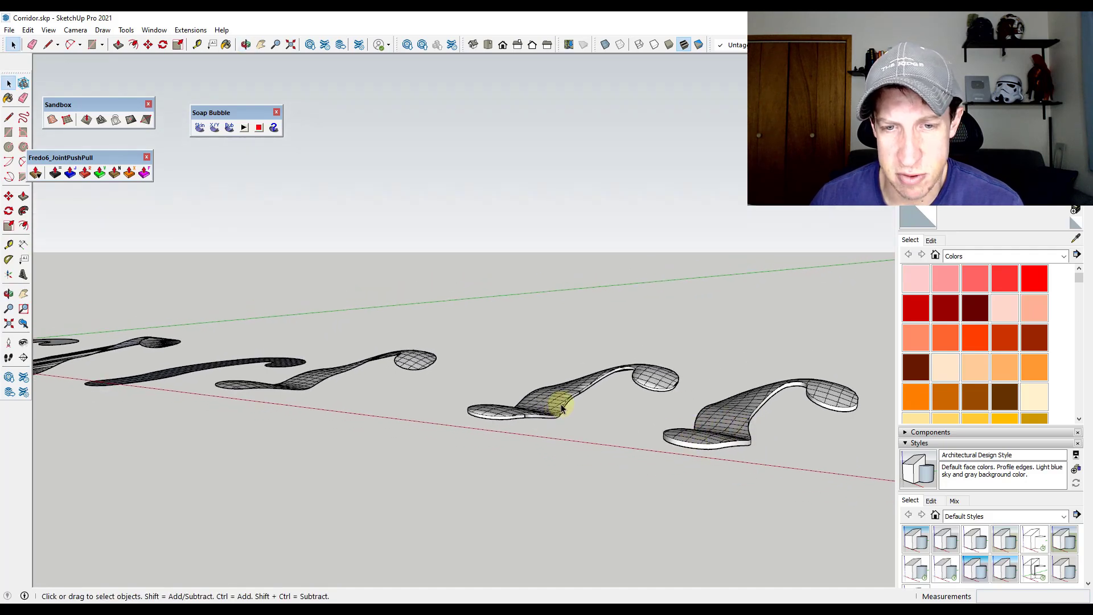
Step: Examine the top, side and underside of the vertically extruded path
scroll(695, 408, down, 3)
middle_drag(822, 419, 585, 369)
scroll(520, 386, up, 2)
middle_drag(520, 386, 549, 278)
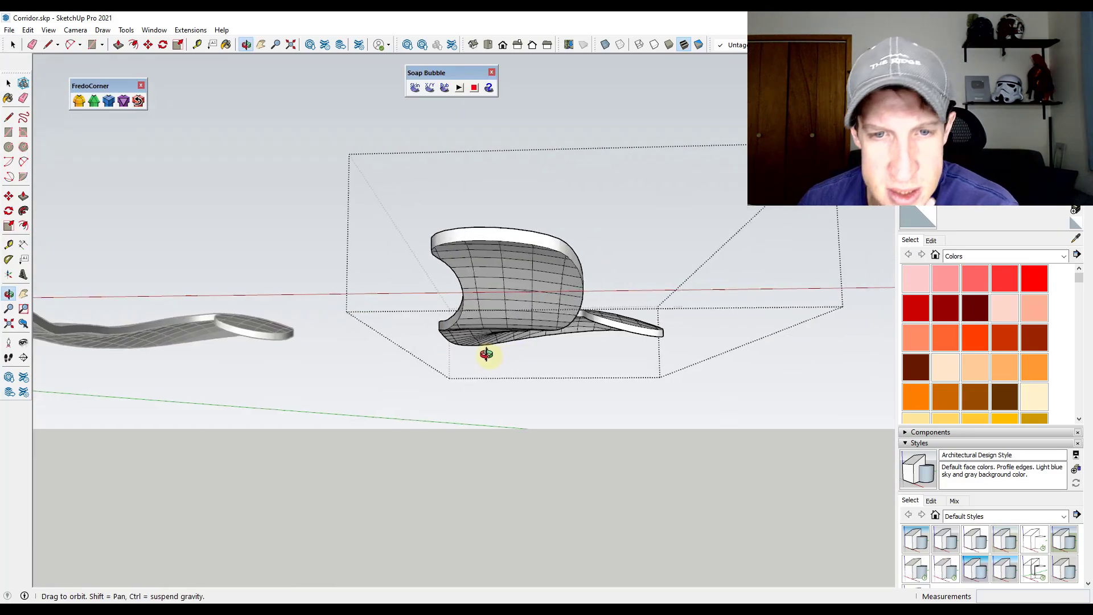
middle_drag(483, 354, 535, 472)
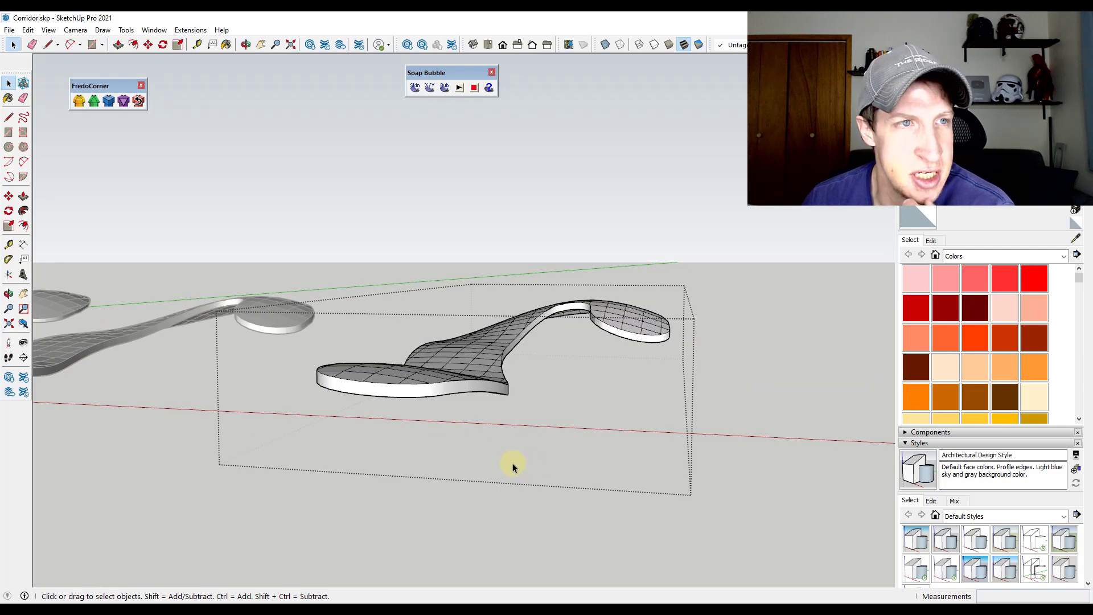
middle_drag(514, 398, 327, 295)
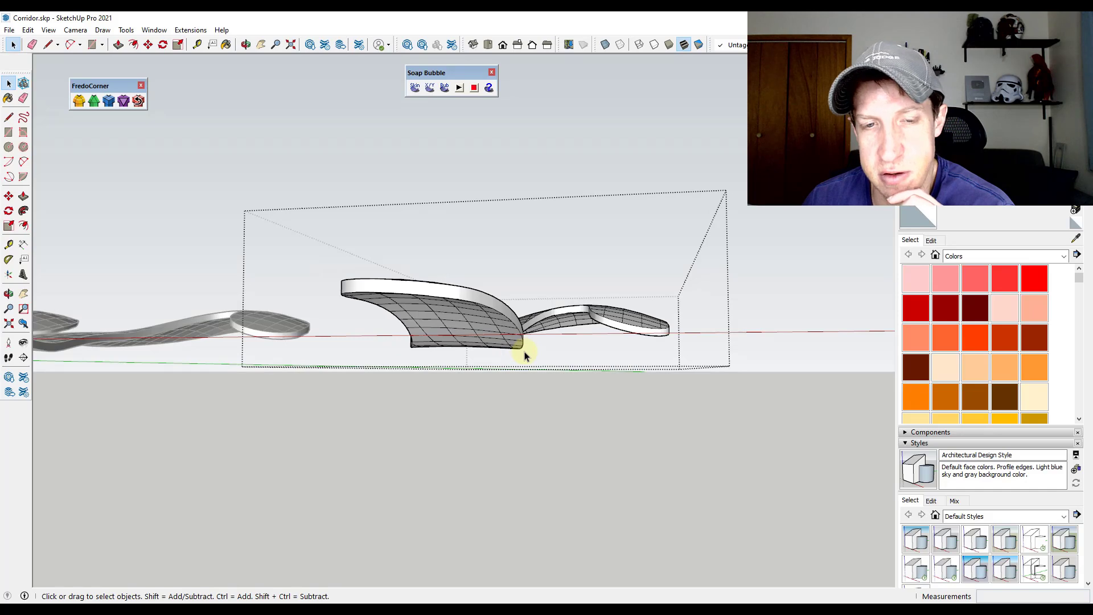
middle_drag(436, 382, 456, 342)
Step: Display the Tools on Surface toolbar and place it above the model
right_click(820, 45)
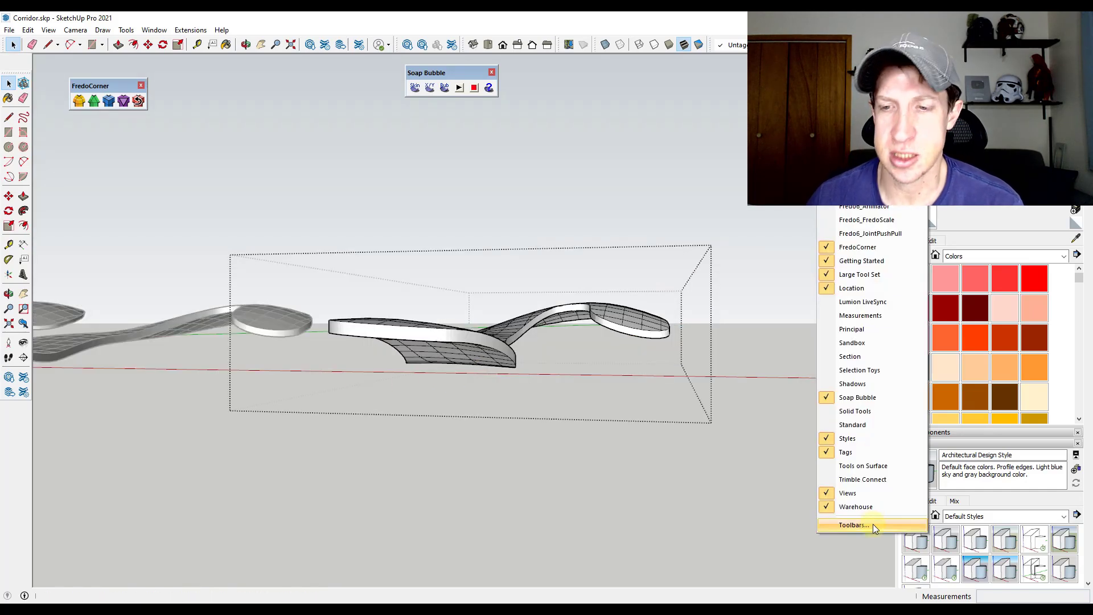
click(863, 465)
drag(172, 128, 293, 120)
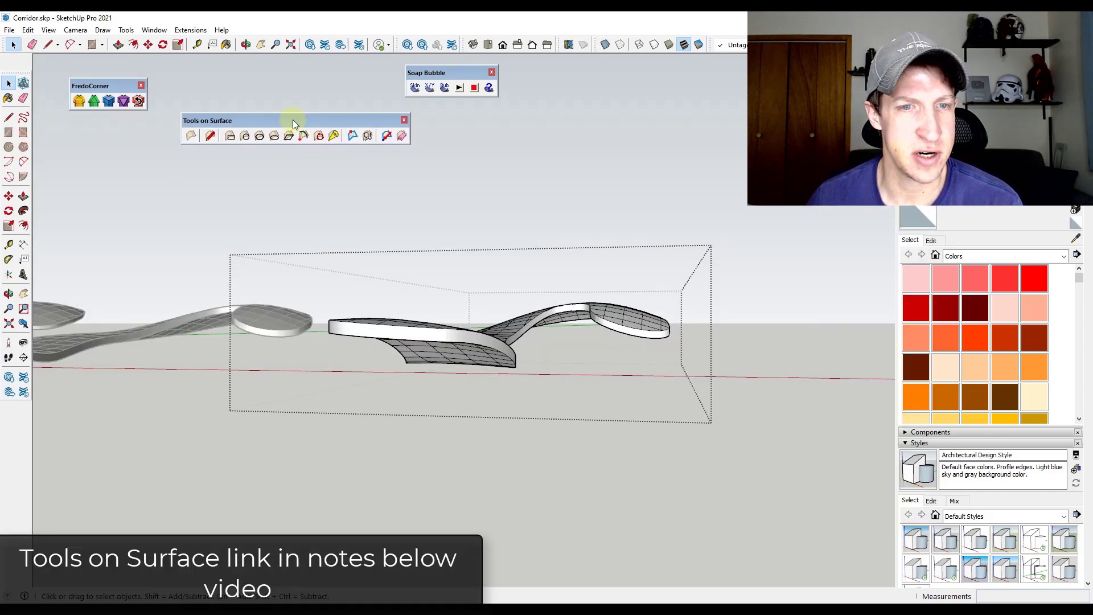
Step: Offset the perimeter of the path's underside inward about 1' 1 9/16" with Tools on Surface
middle_drag(456, 251, 435, 351)
middle_drag(397, 262, 500, 361)
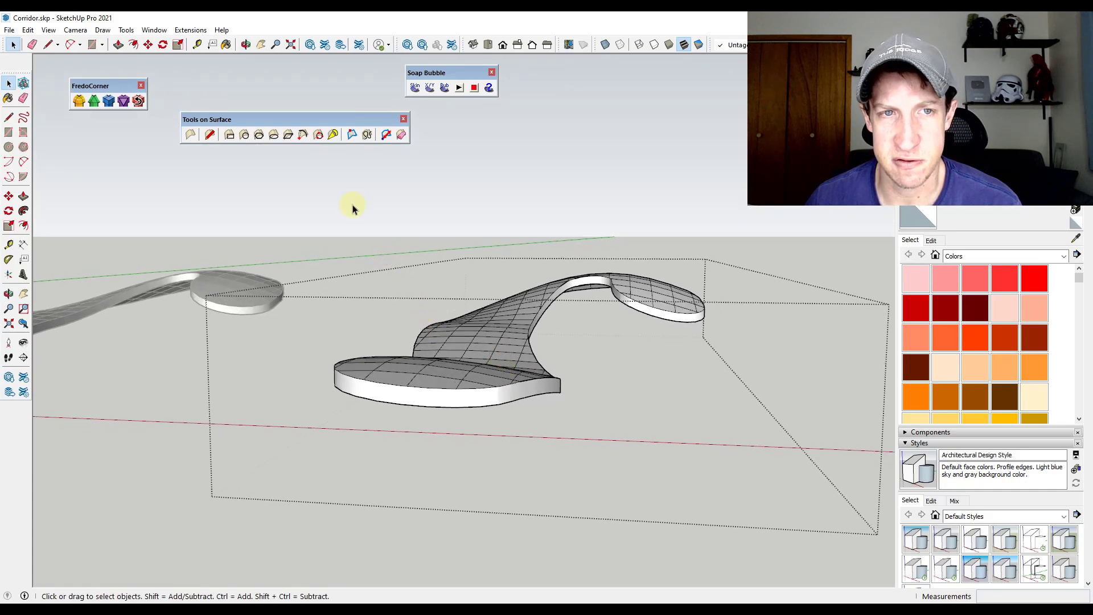
click(352, 135)
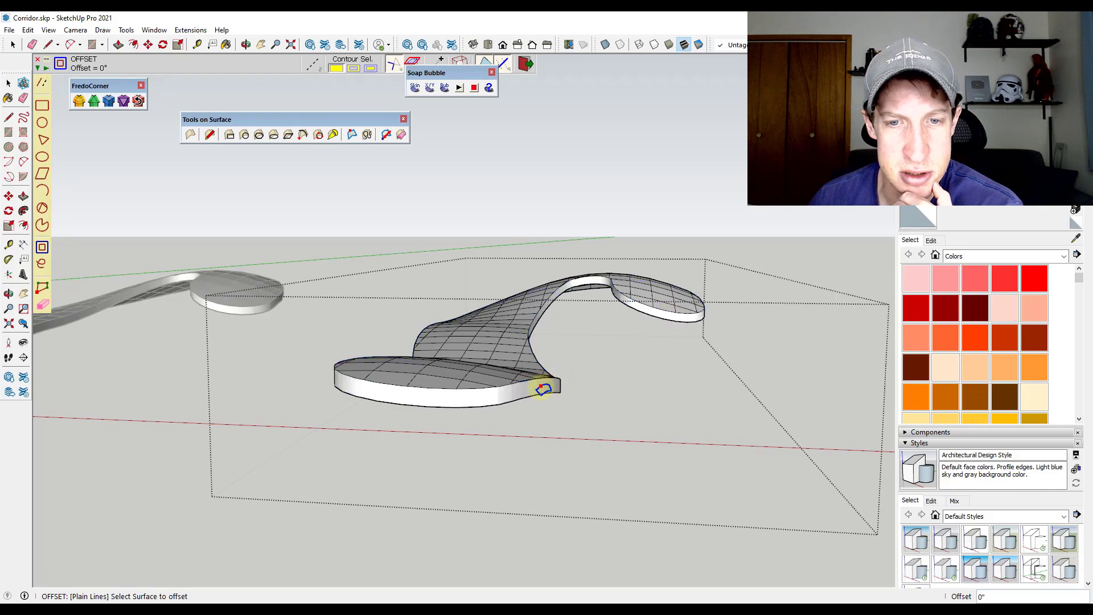
middle_drag(528, 402, 556, 224)
scroll(538, 202, up, 3)
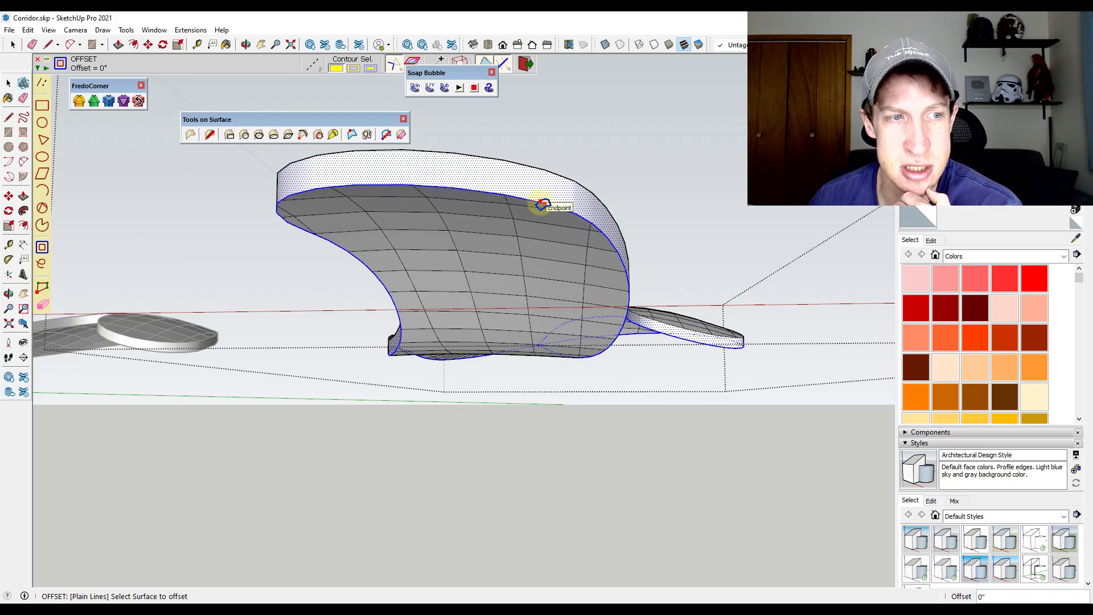
click(544, 204)
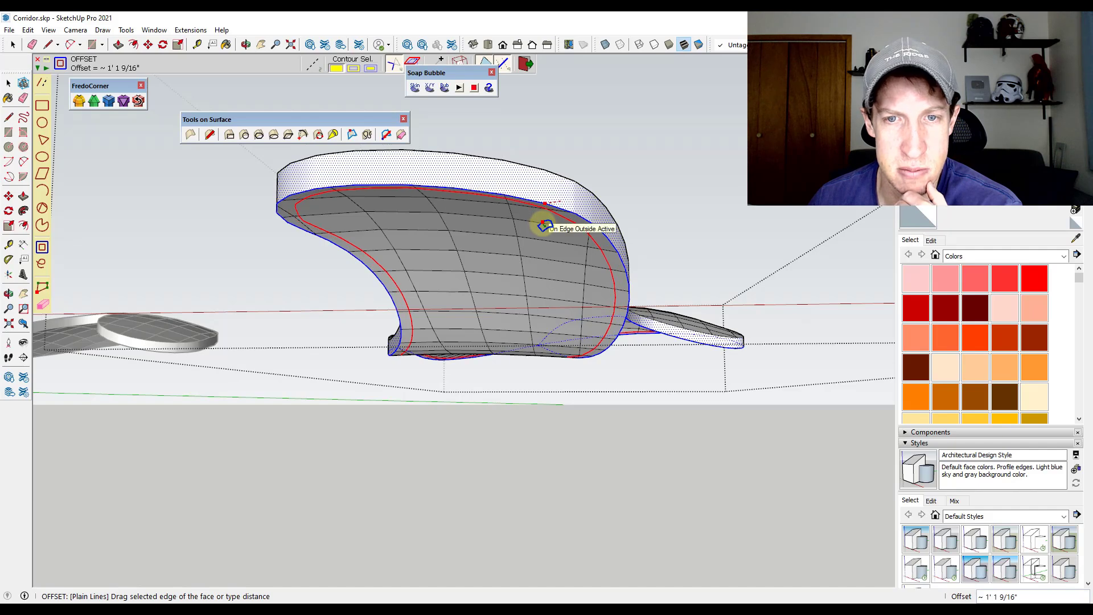
click(542, 224)
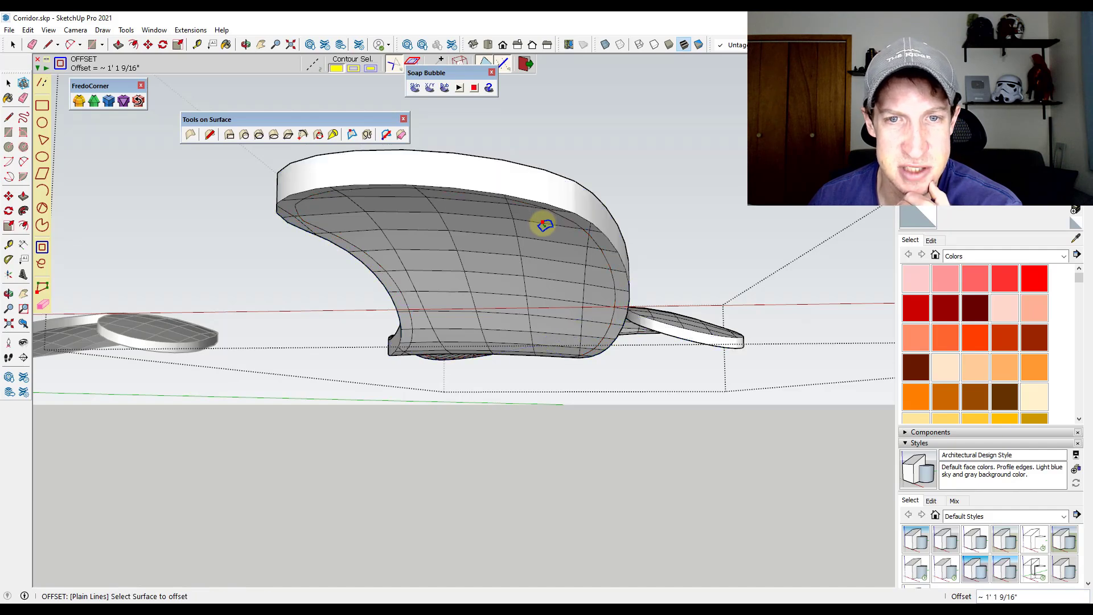
Step: Inspect the offset outline along the path's underside and undo that offset
drag(441, 70, 458, 103)
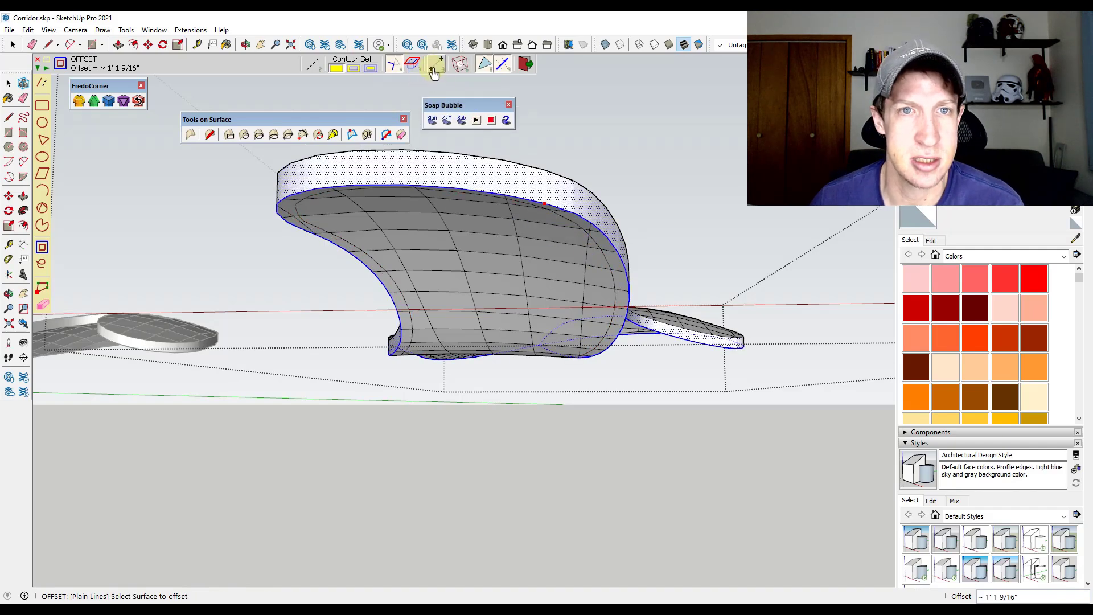
middle_drag(619, 273, 557, 215)
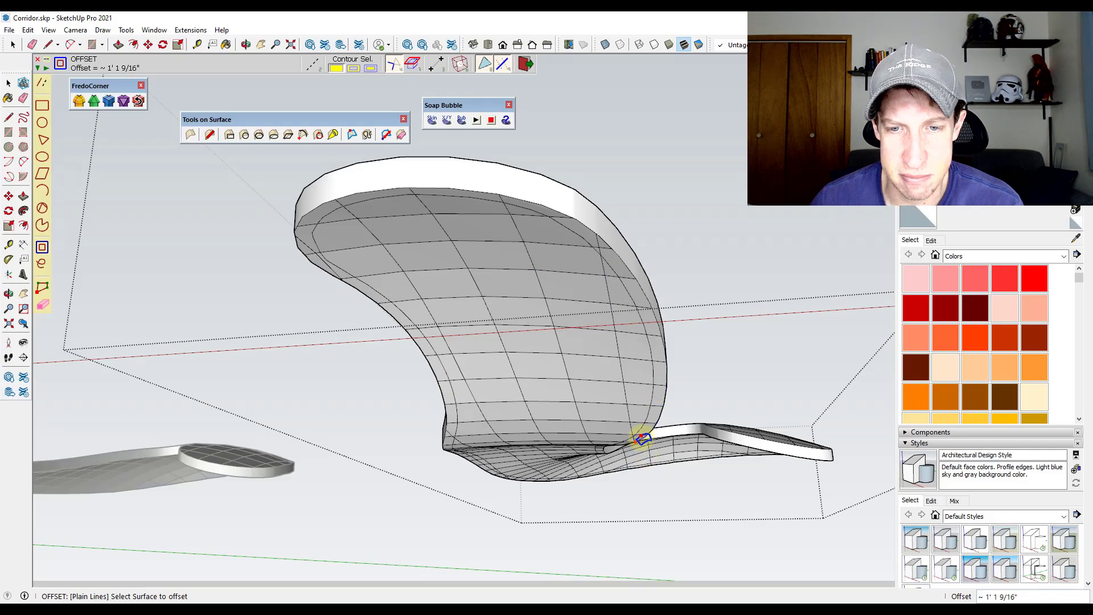
scroll(642, 439, down, 3)
middle_drag(586, 366, 609, 394)
key(space)
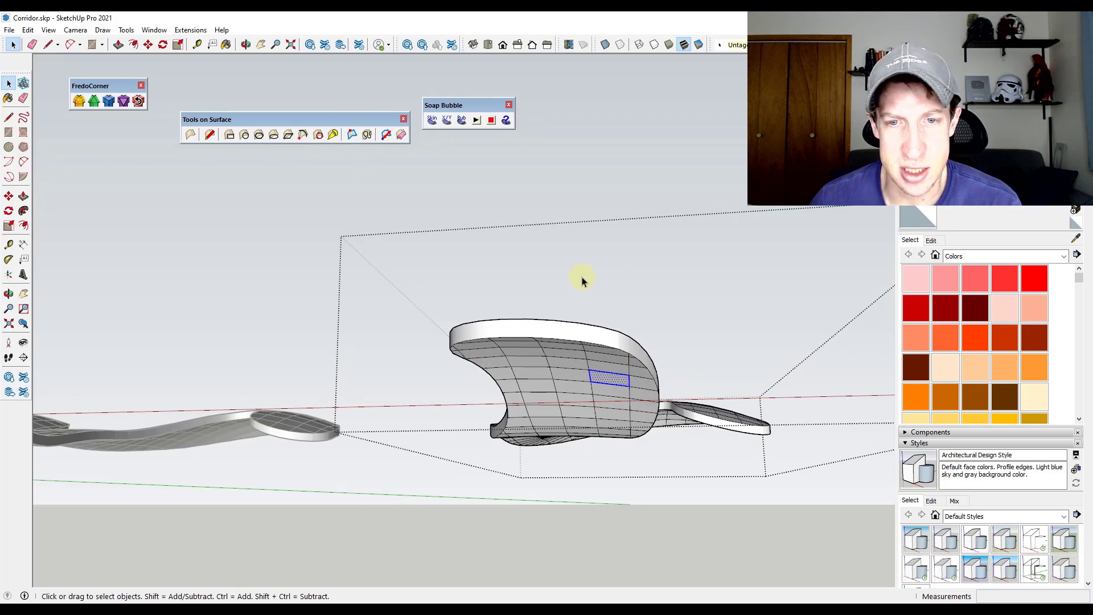
Step: Offset the underside's perimeter inward by 1' with Tools on Surface, generating the outline as a separate group
click(353, 135)
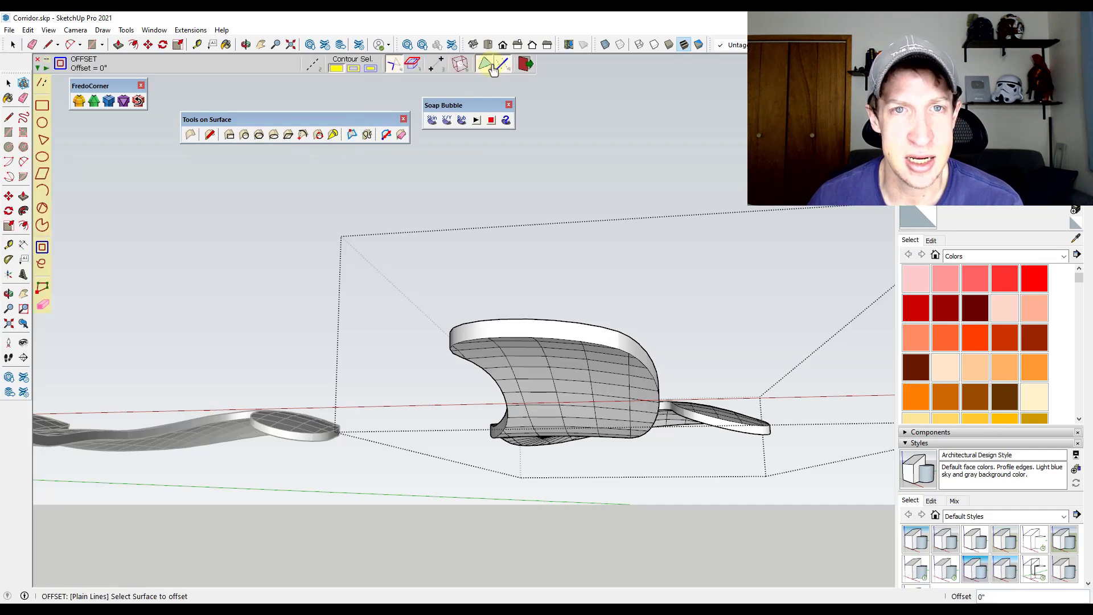
click(460, 64)
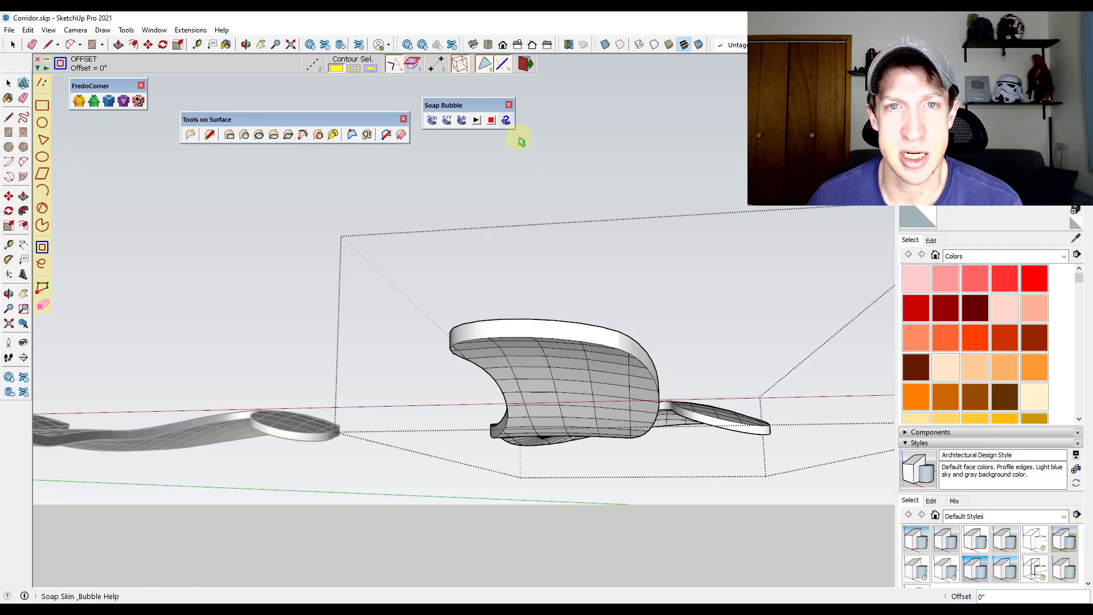
scroll(644, 364, up, 3)
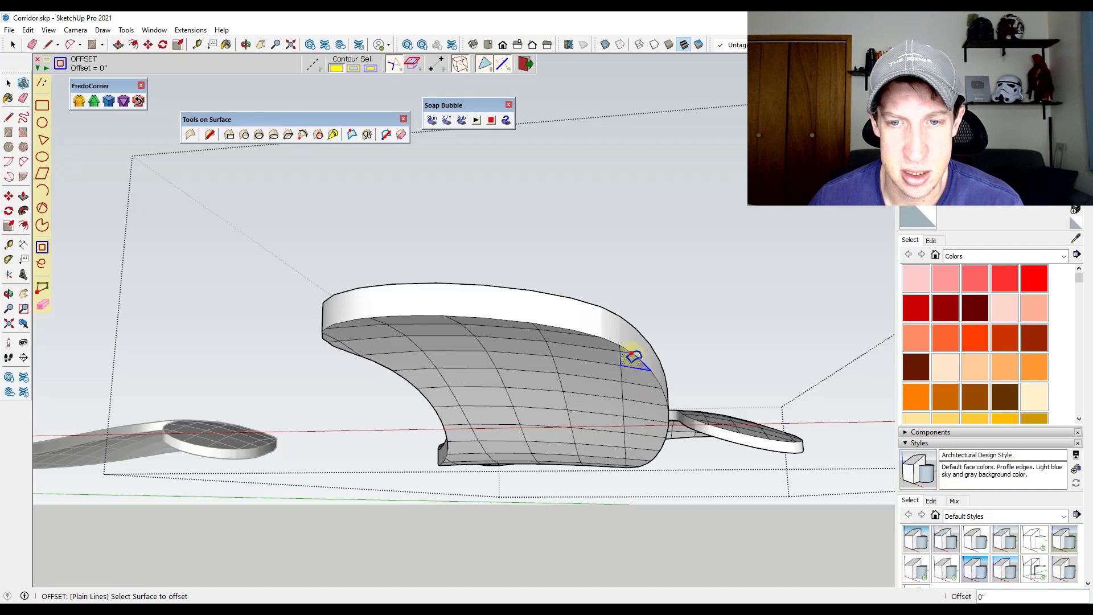
scroll(593, 336, up, 1)
click(581, 334)
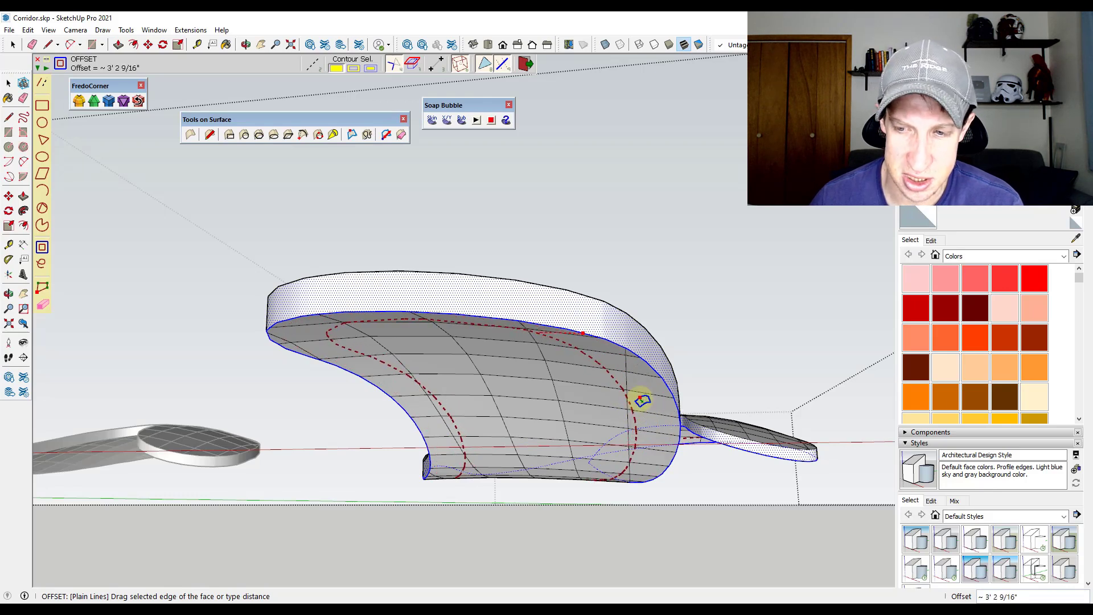
key(Return)
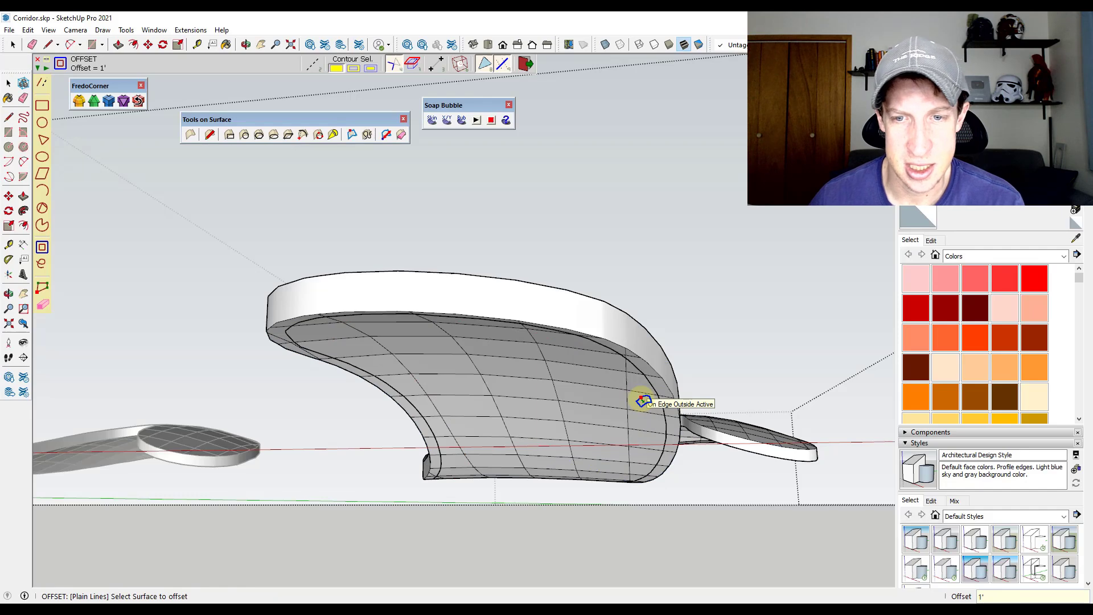
Step: Open the offset outline group on the path's underside for editing and select its edges
key(space)
click(645, 400)
click(650, 387)
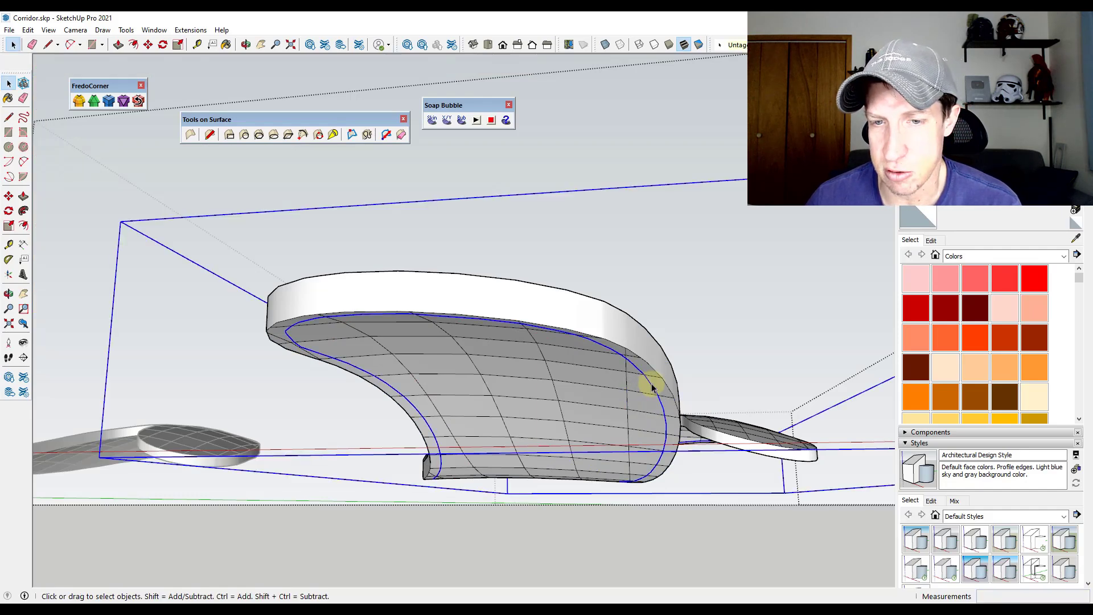
key(Escape)
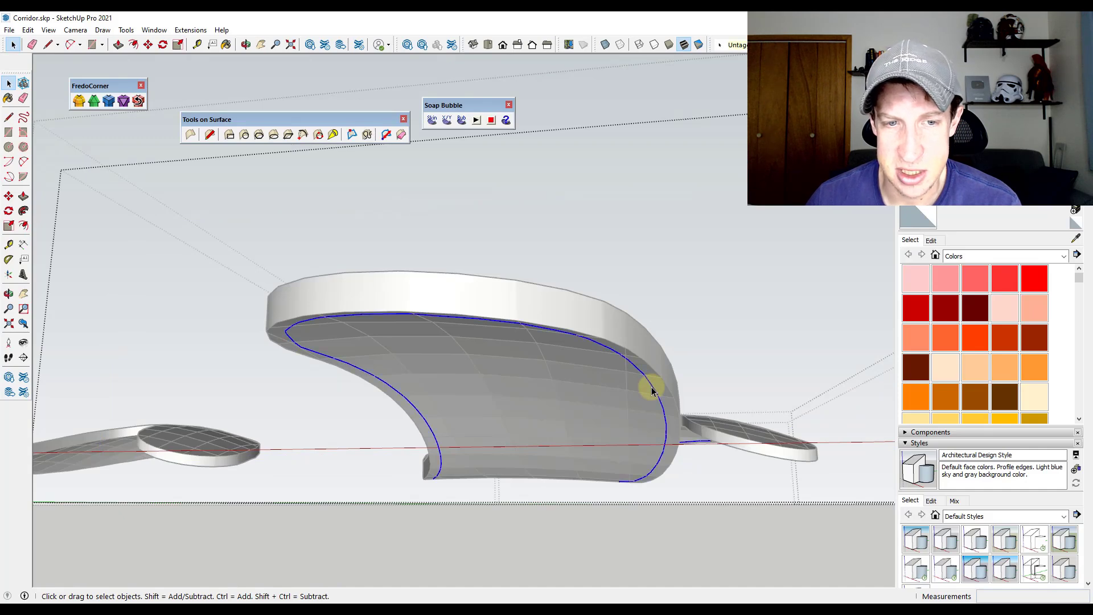
middle_drag(541, 354, 596, 304)
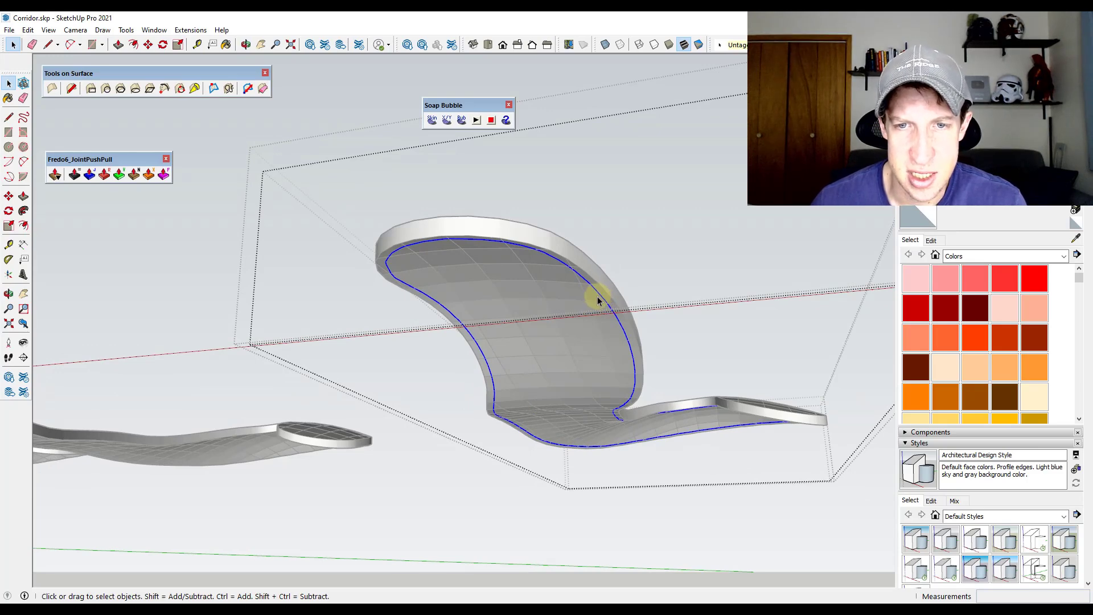
Step: Generate a Soap Skin with 30 divisions across the offset outline and select the resulting skin group
click(432, 121)
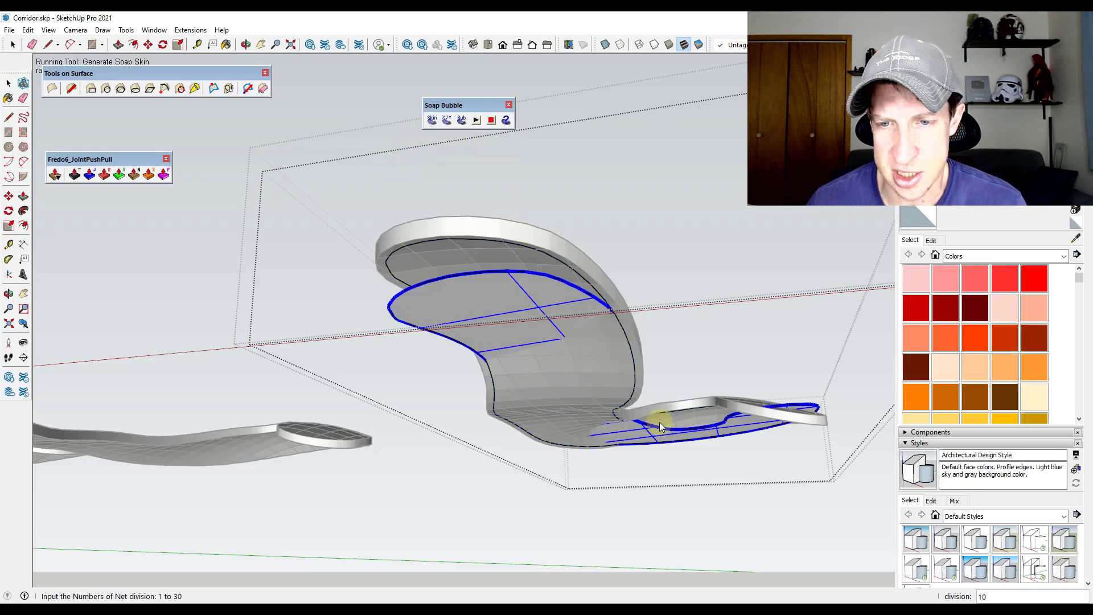
key(Return)
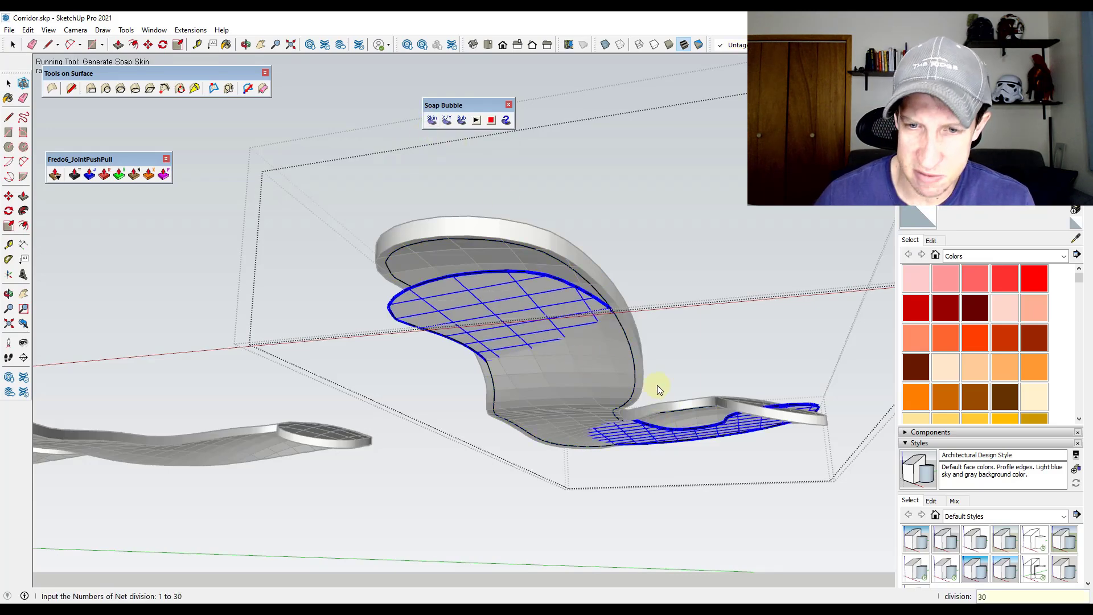
middle_drag(674, 296, 620, 259)
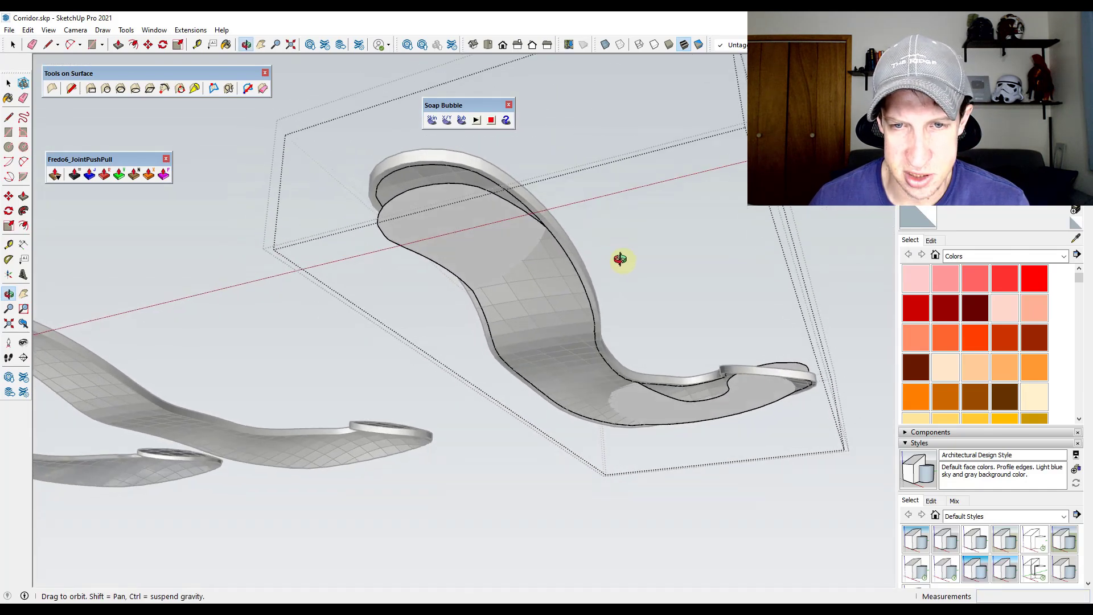
key(Return)
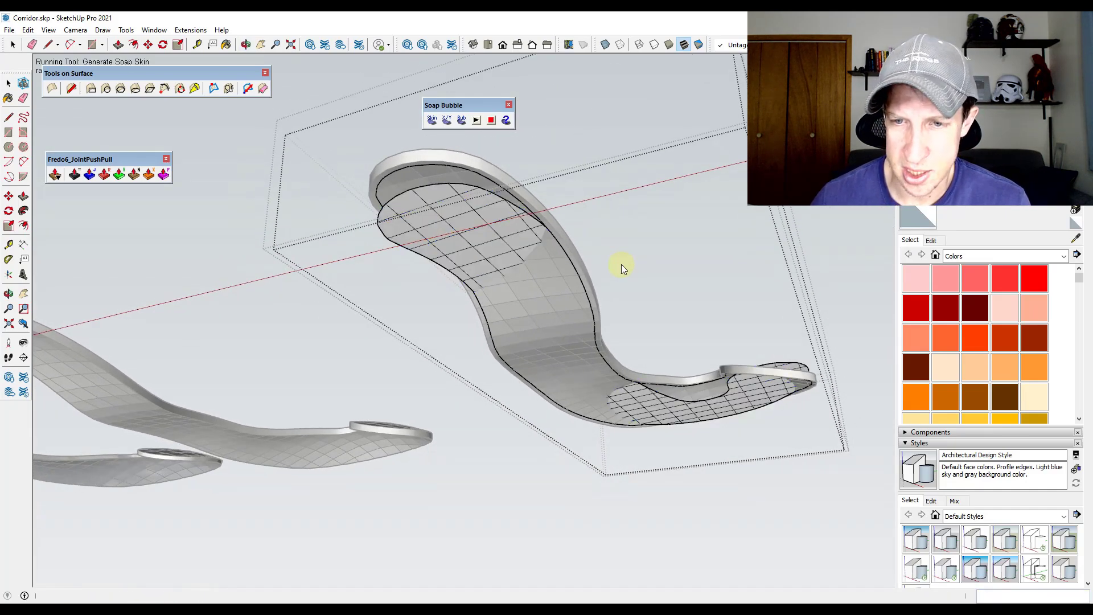
scroll(571, 262, down, 5)
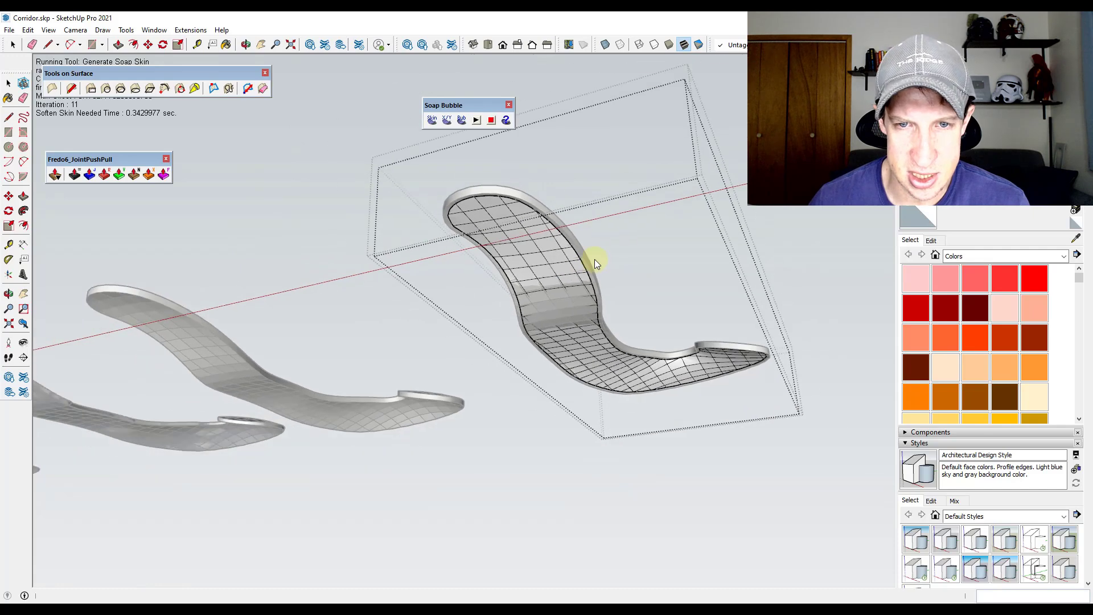
key(space)
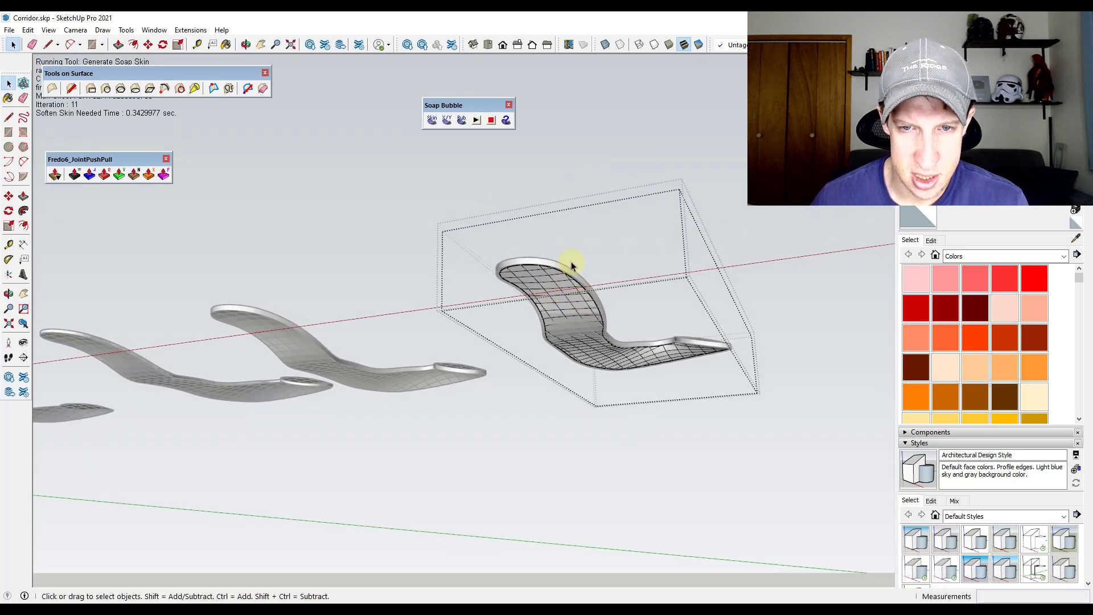
click(548, 283)
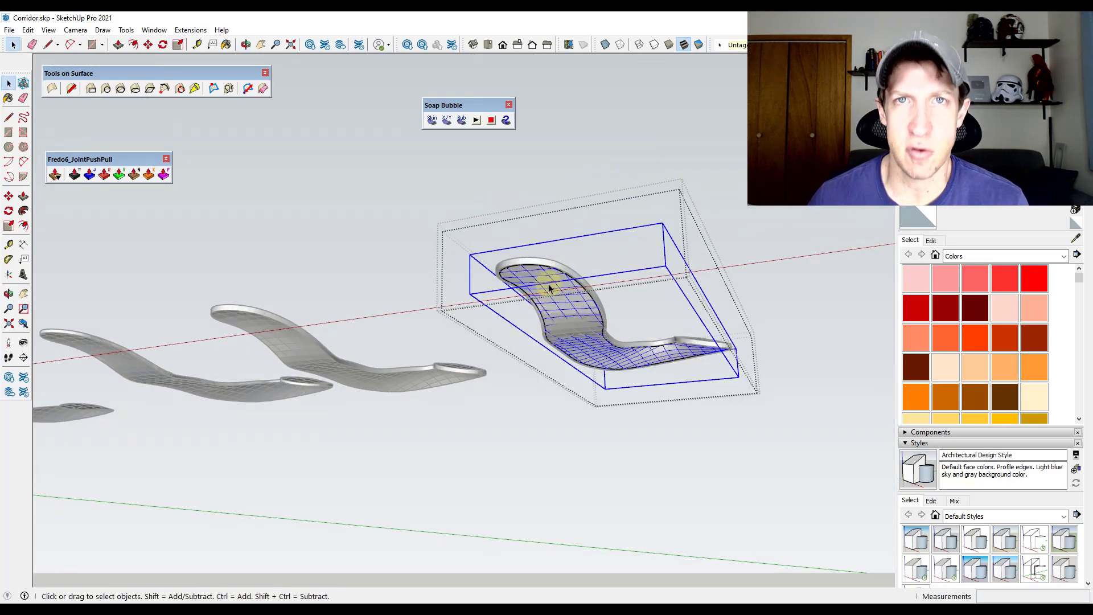
key(m)
click(544, 275)
key(ctrl)
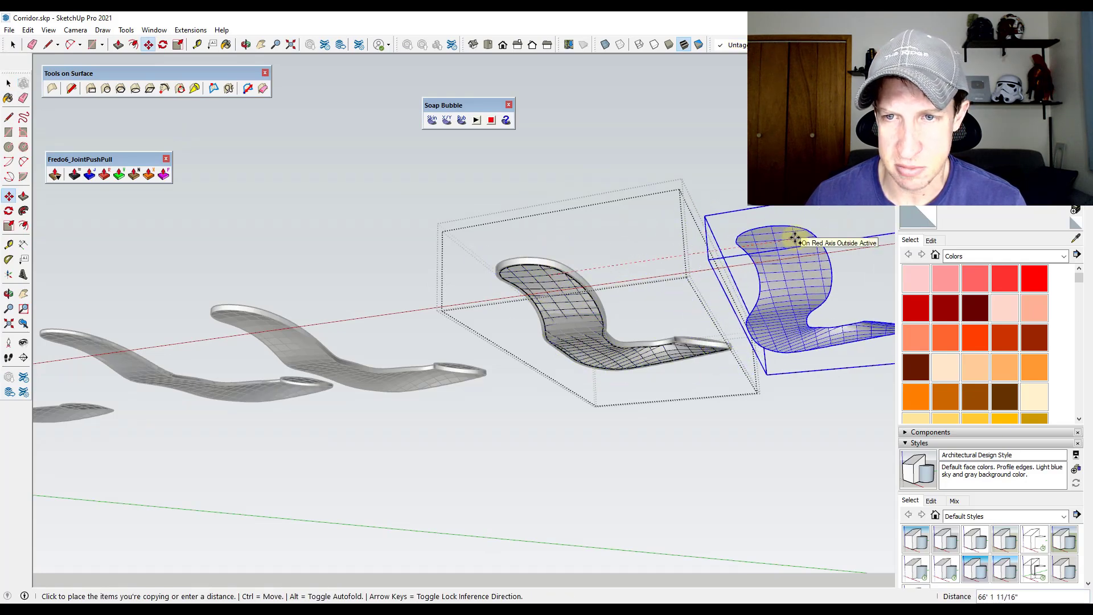
key(space)
Step: Hide the Tools on Surface toolbar
middle_drag(668, 297, 471, 349)
scroll(481, 330, up, 2)
middle_drag(483, 299, 520, 323)
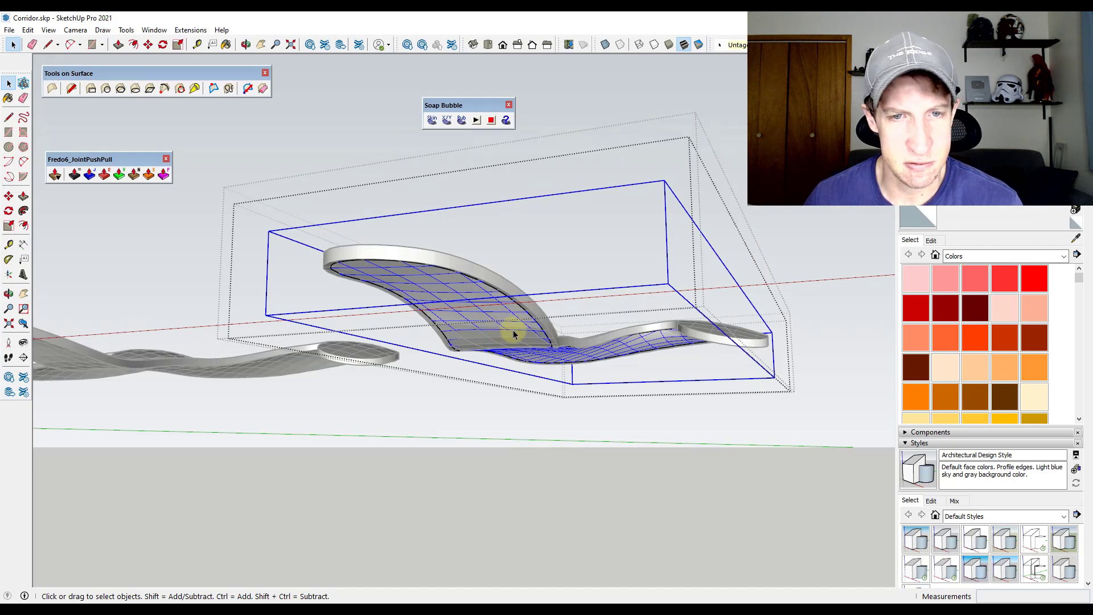
click(265, 73)
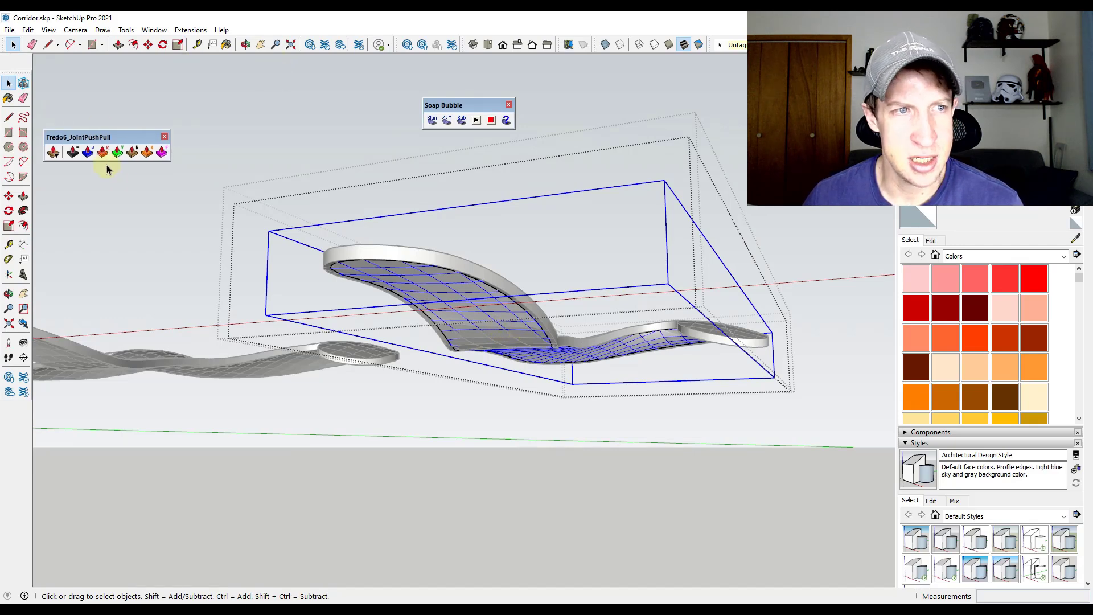
Step: Push the inset skin's faces straight down about 13' 5 5/16" with Vector Push Pull, using the Z axis as direction
scroll(530, 336, up, 5)
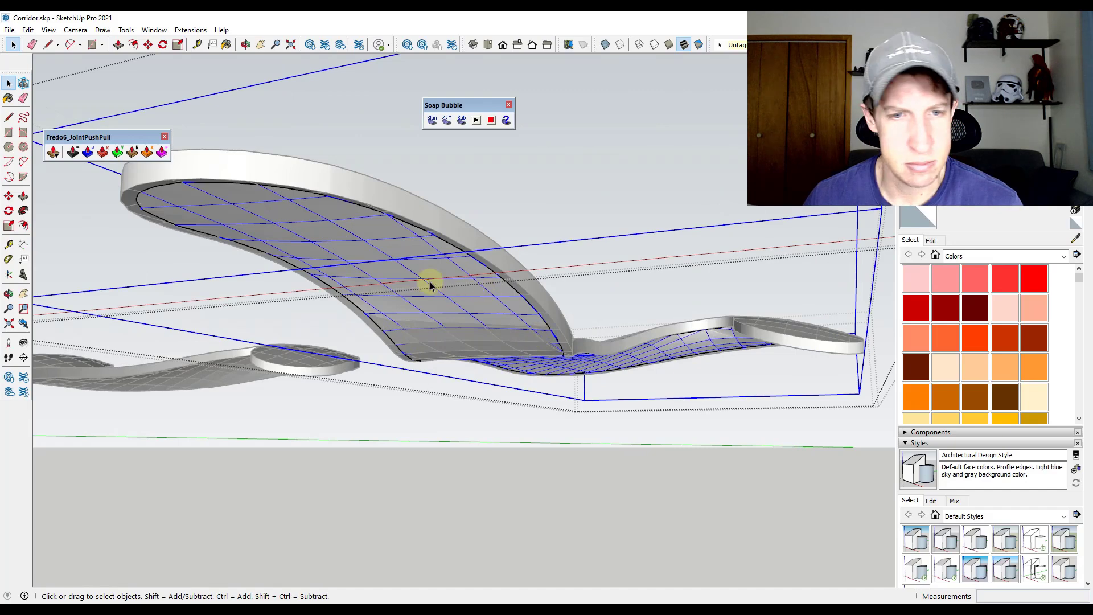
click(117, 151)
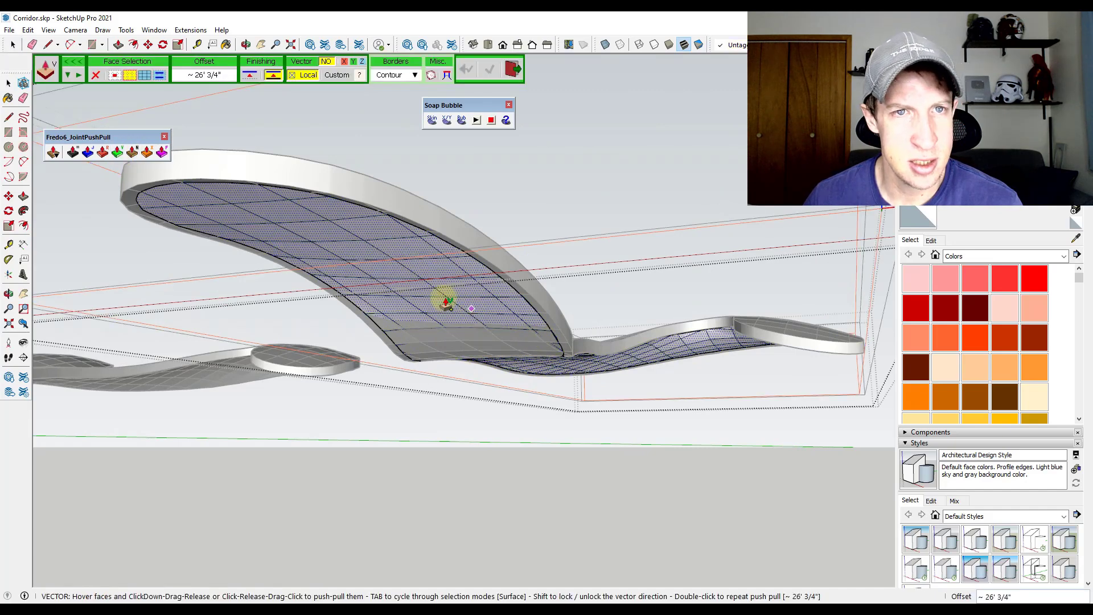
click(70, 61)
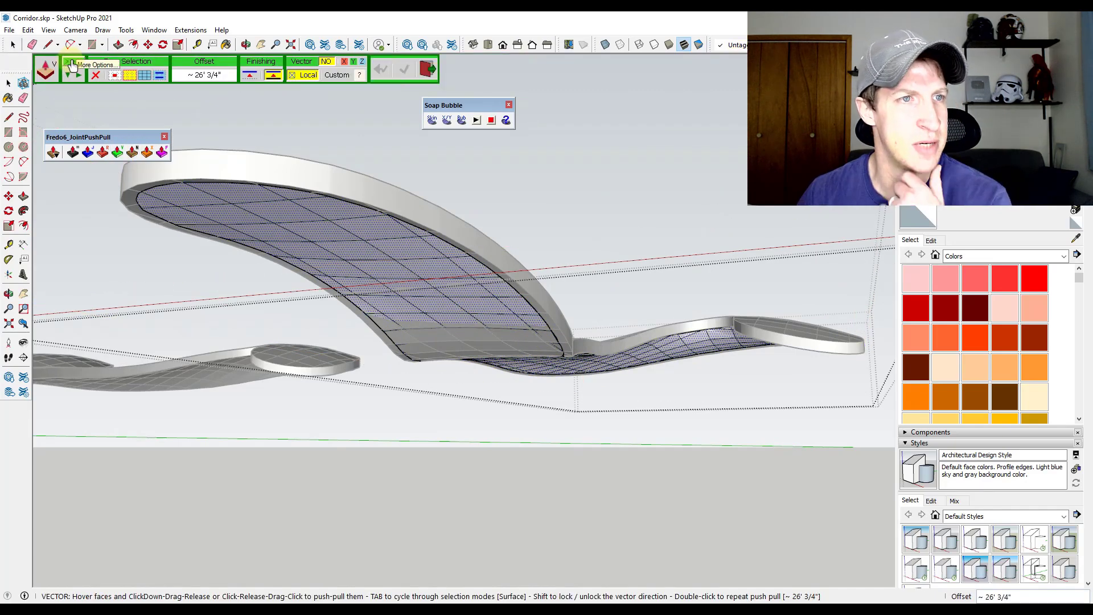
click(71, 61)
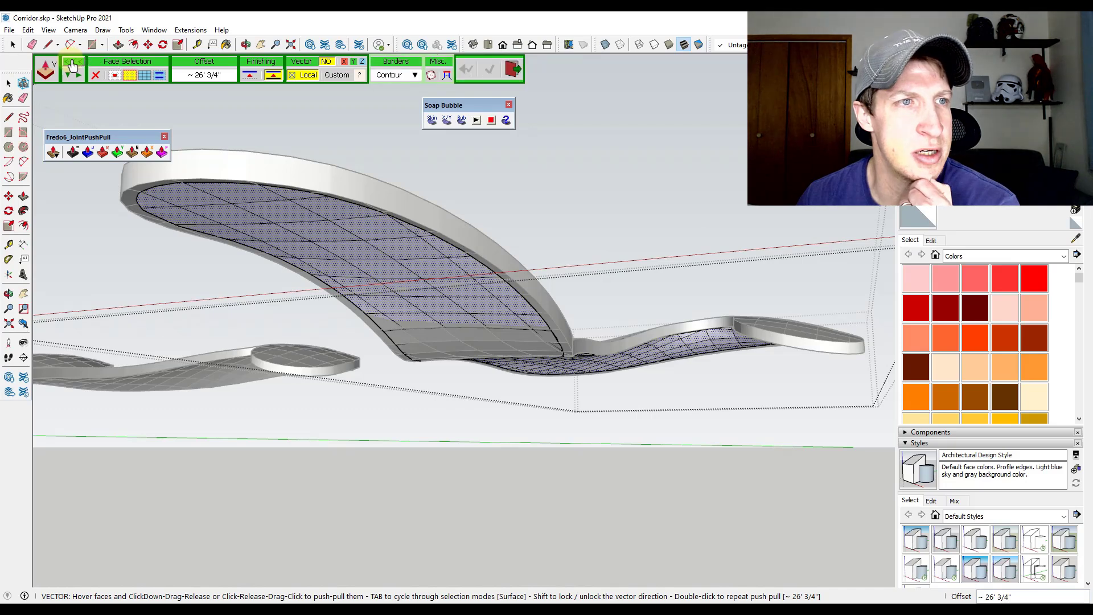
click(447, 76)
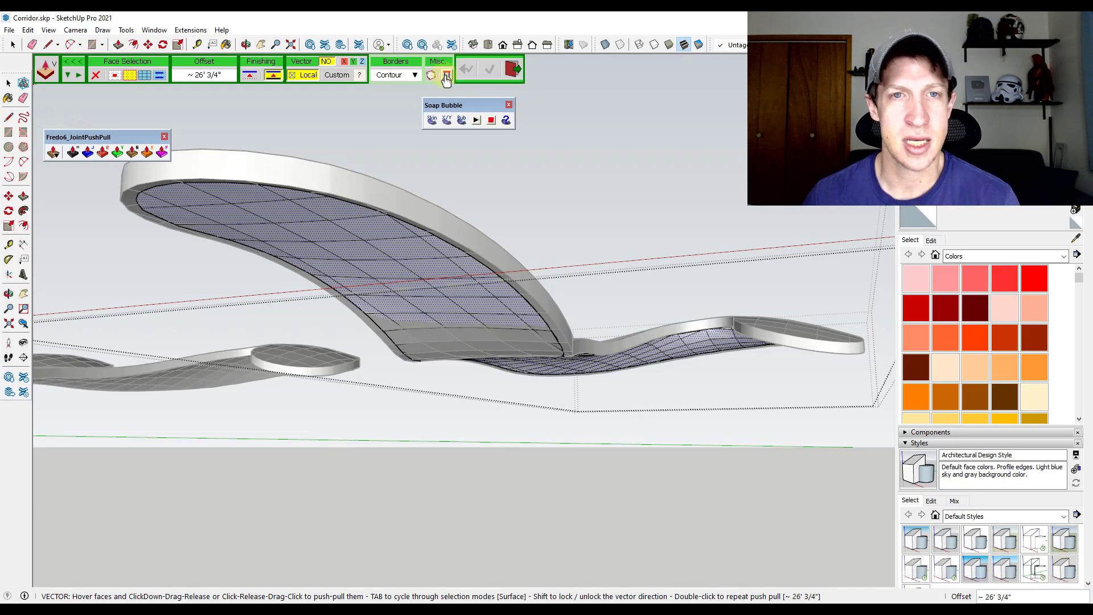
click(75, 65)
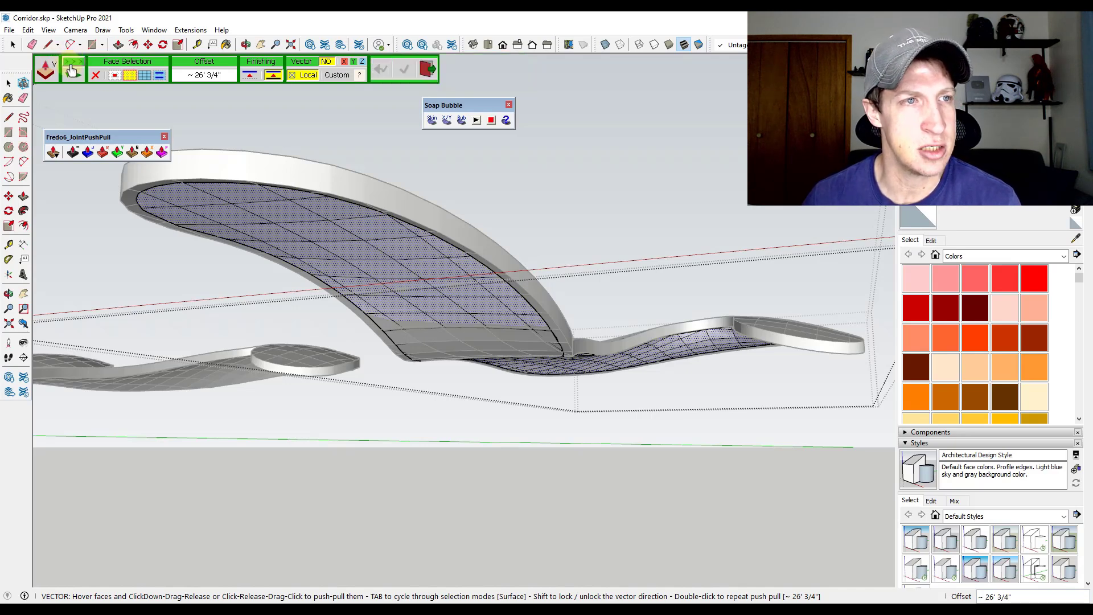
click(70, 68)
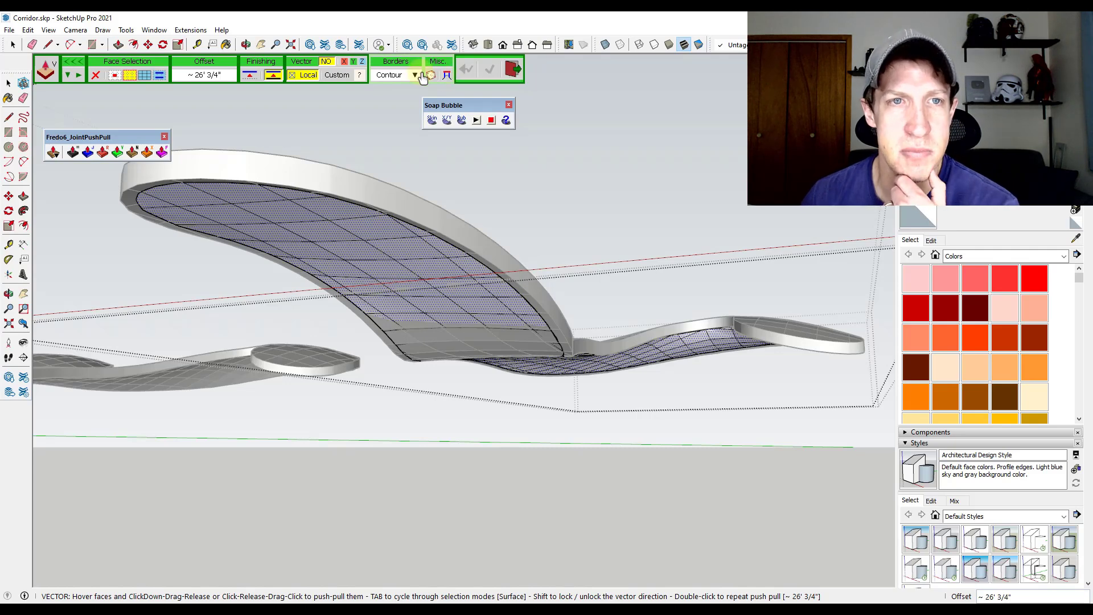
click(362, 61)
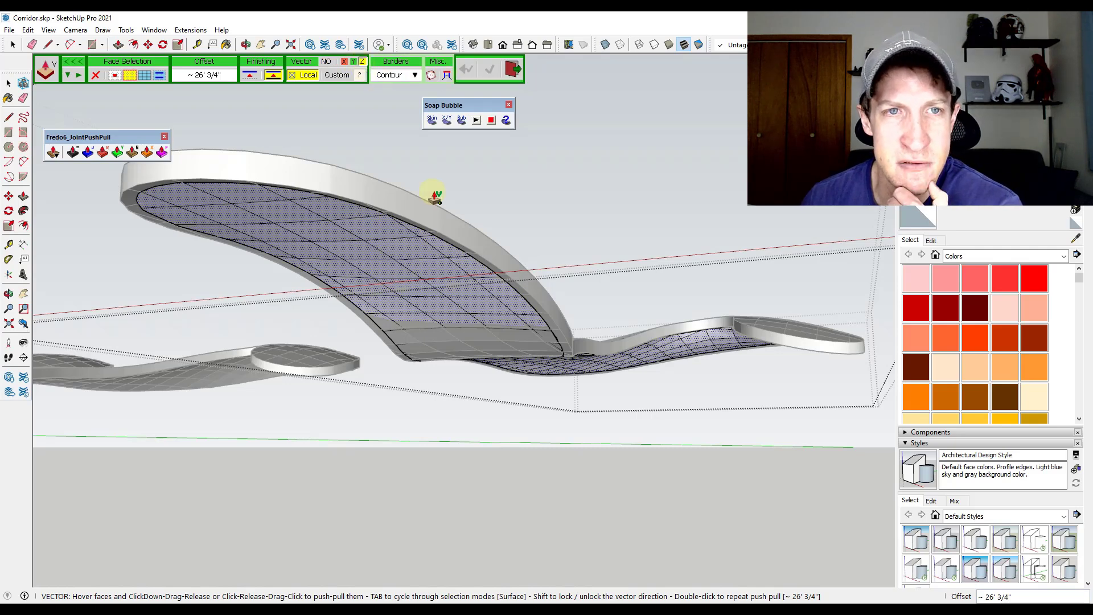
drag(472, 305, 489, 457)
middle_drag(478, 452, 438, 403)
scroll(188, 369, down, 2)
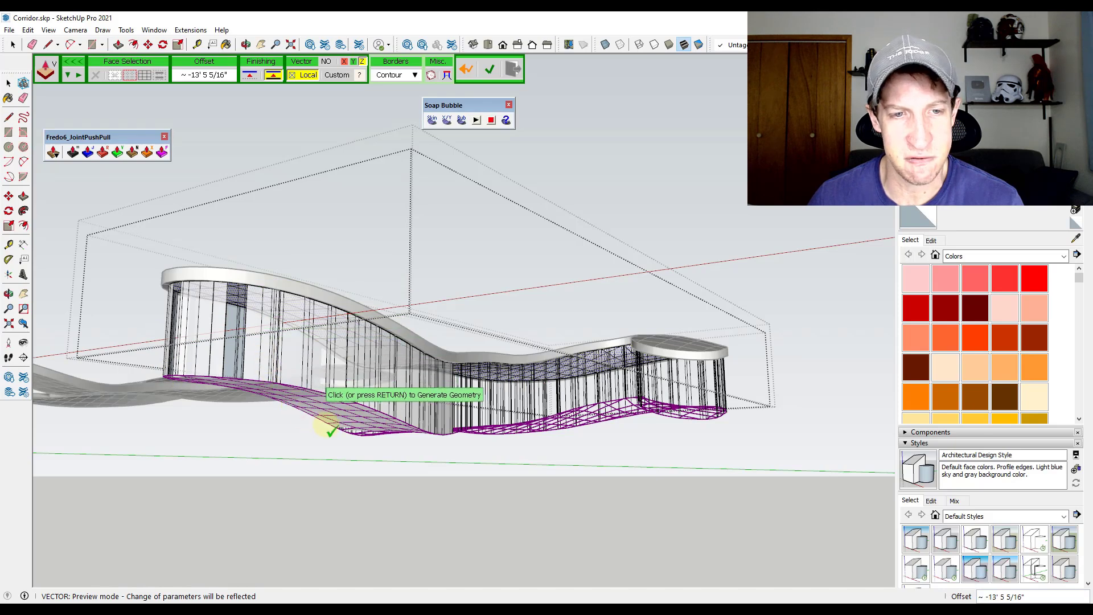
Step: Turn on the second miscellaneous option of Vector Push Pull and generate the geometry from the previewed downward extrusion
click(447, 80)
middle_drag(439, 251, 360, 422)
middle_drag(525, 342, 434, 231)
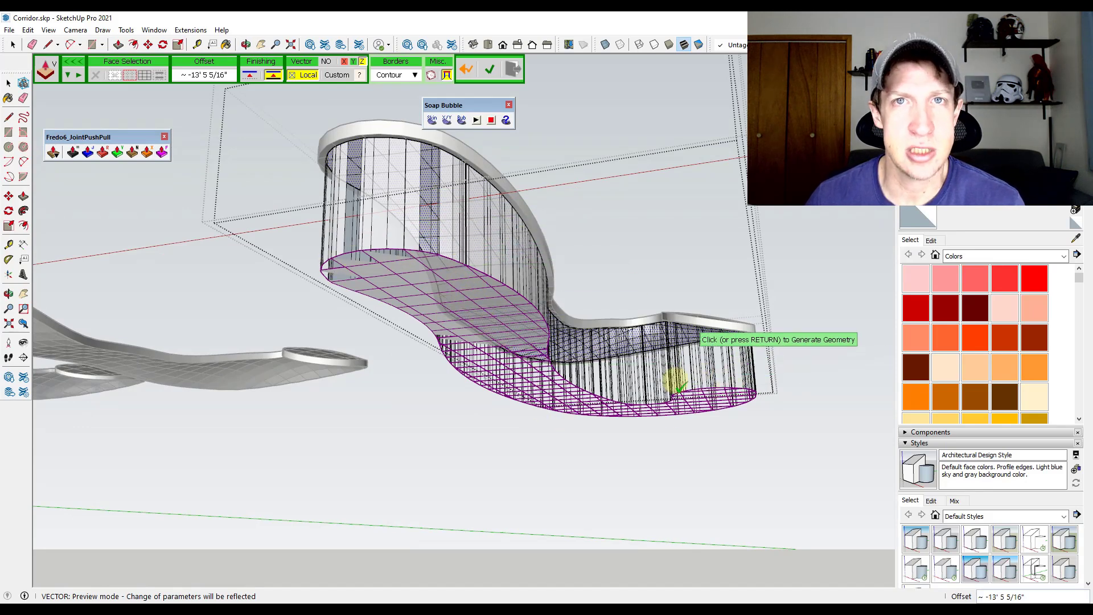
click(534, 344)
middle_drag(534, 343, 586, 252)
click(556, 251)
key(space)
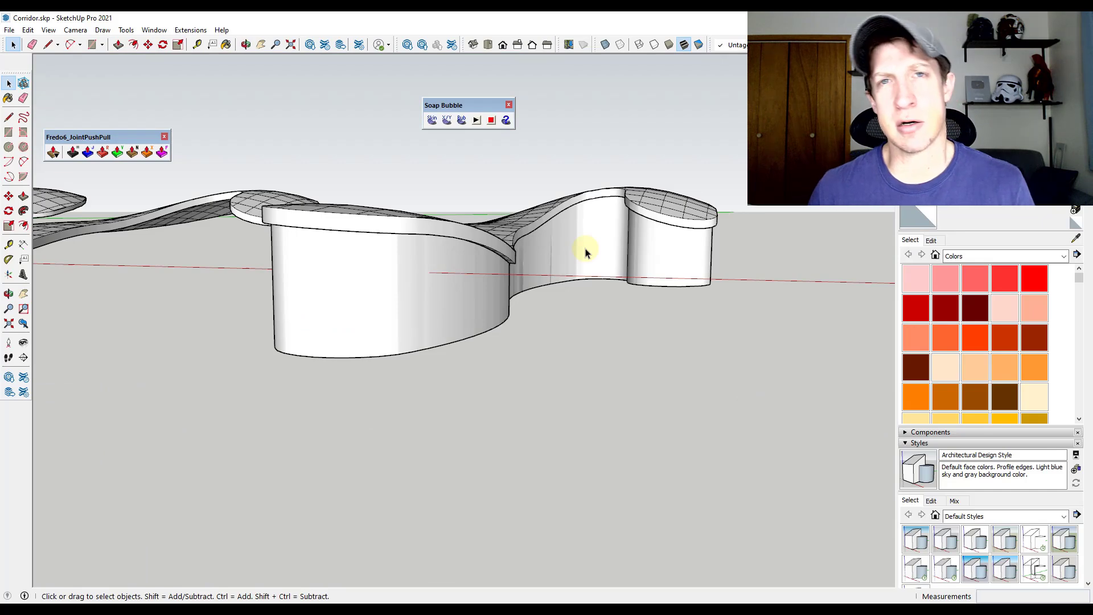